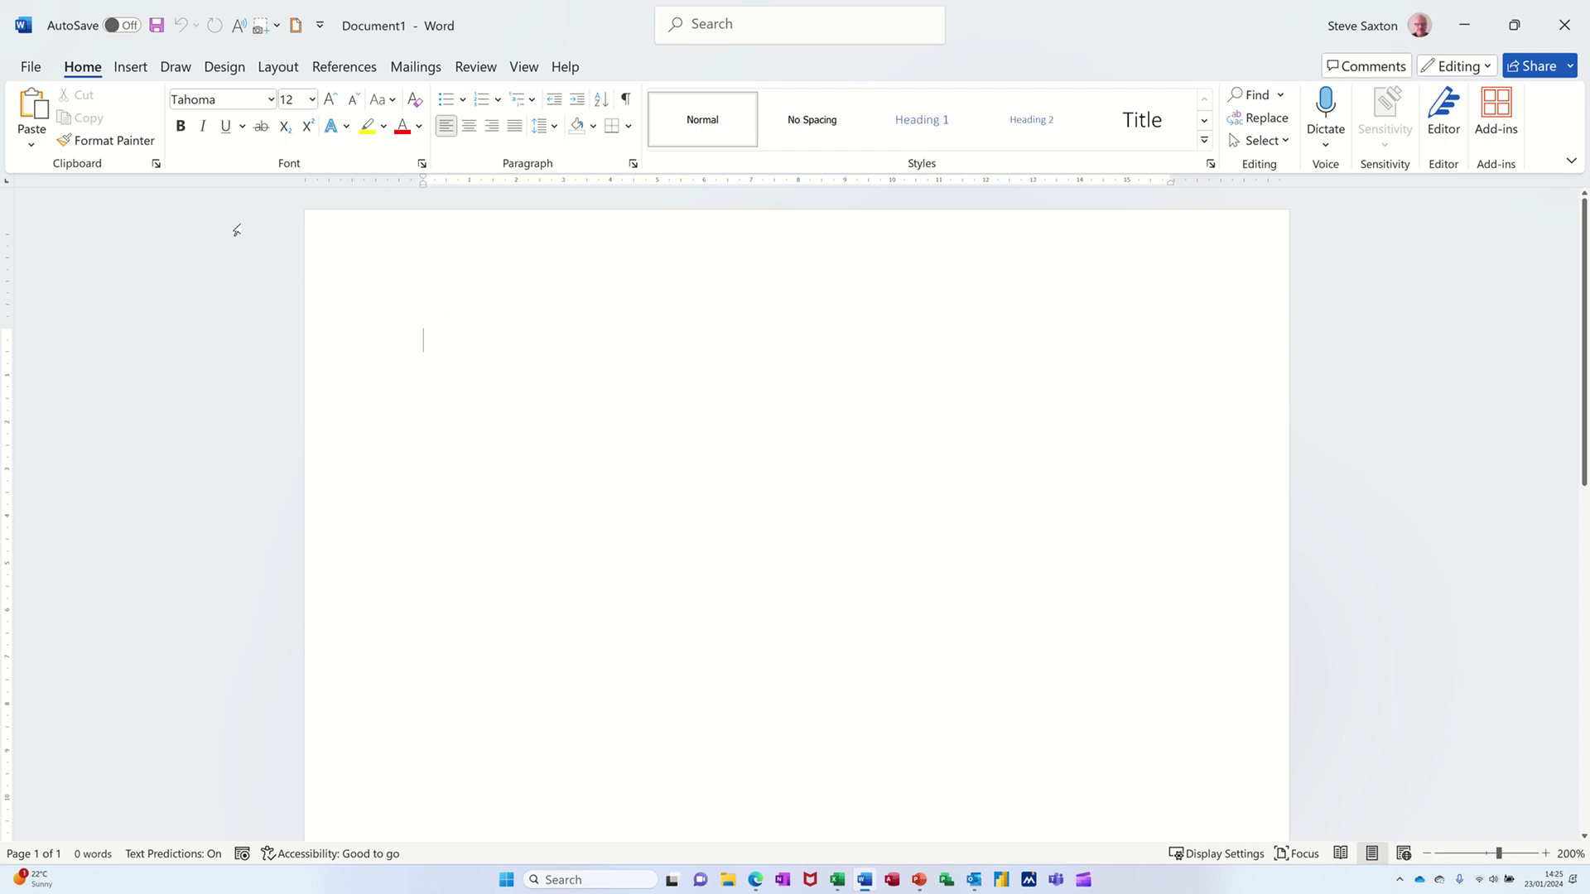
Step: Insert a table of 4 columns by 4 rows from the Insert tab's Table grid
{"action": "left_click", "coordinate": [130, 68]}
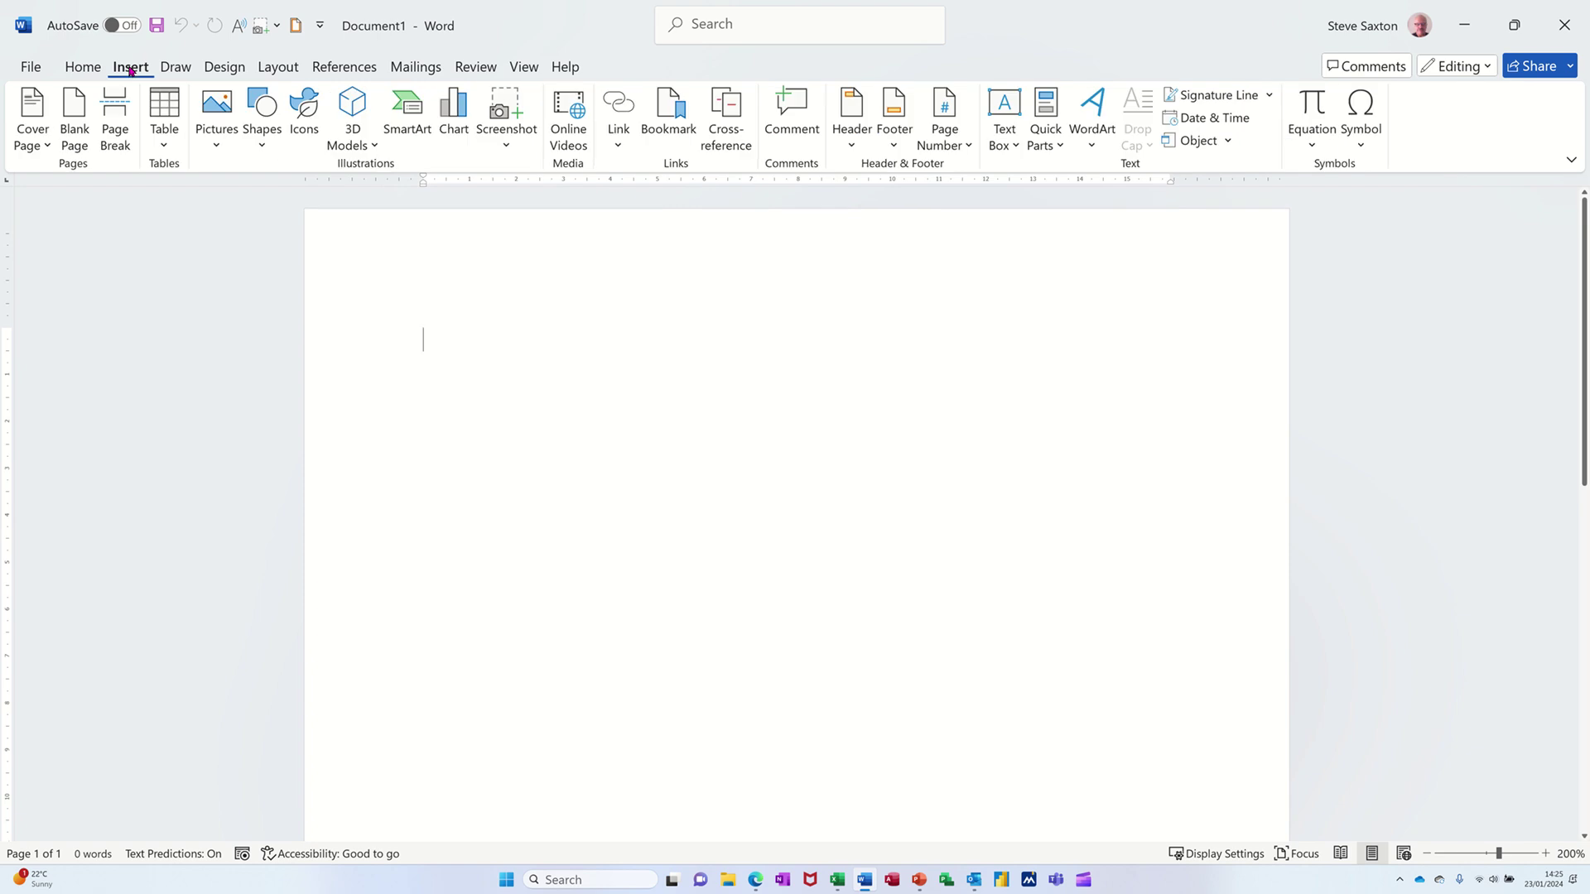
{"action": "left_click", "coordinate": [163, 137]}
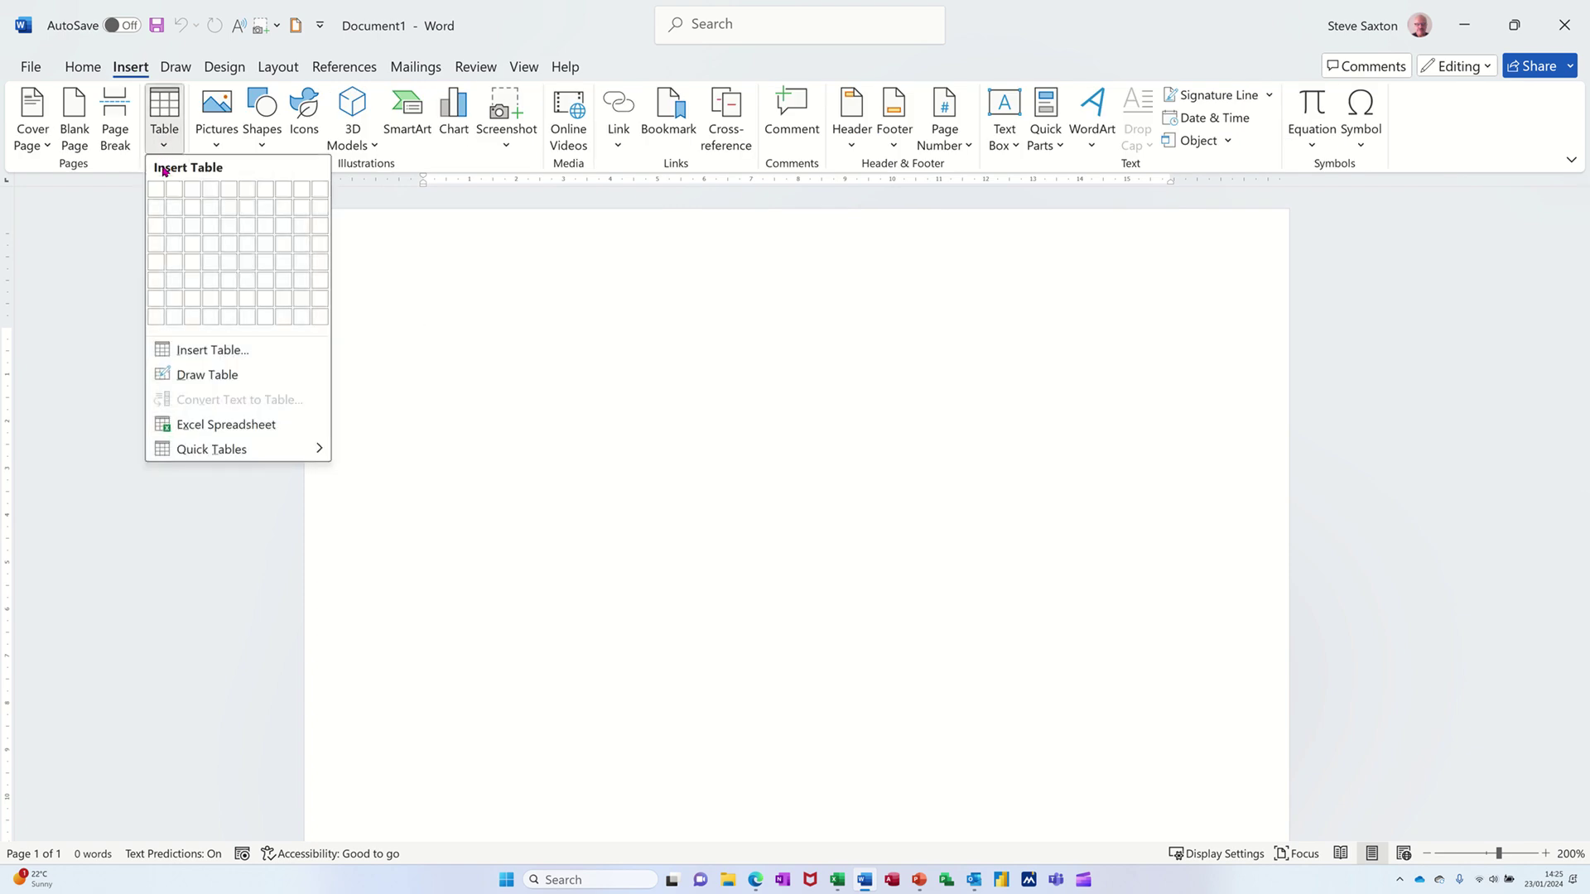
{"action": "left_click", "coordinate": [210, 243]}
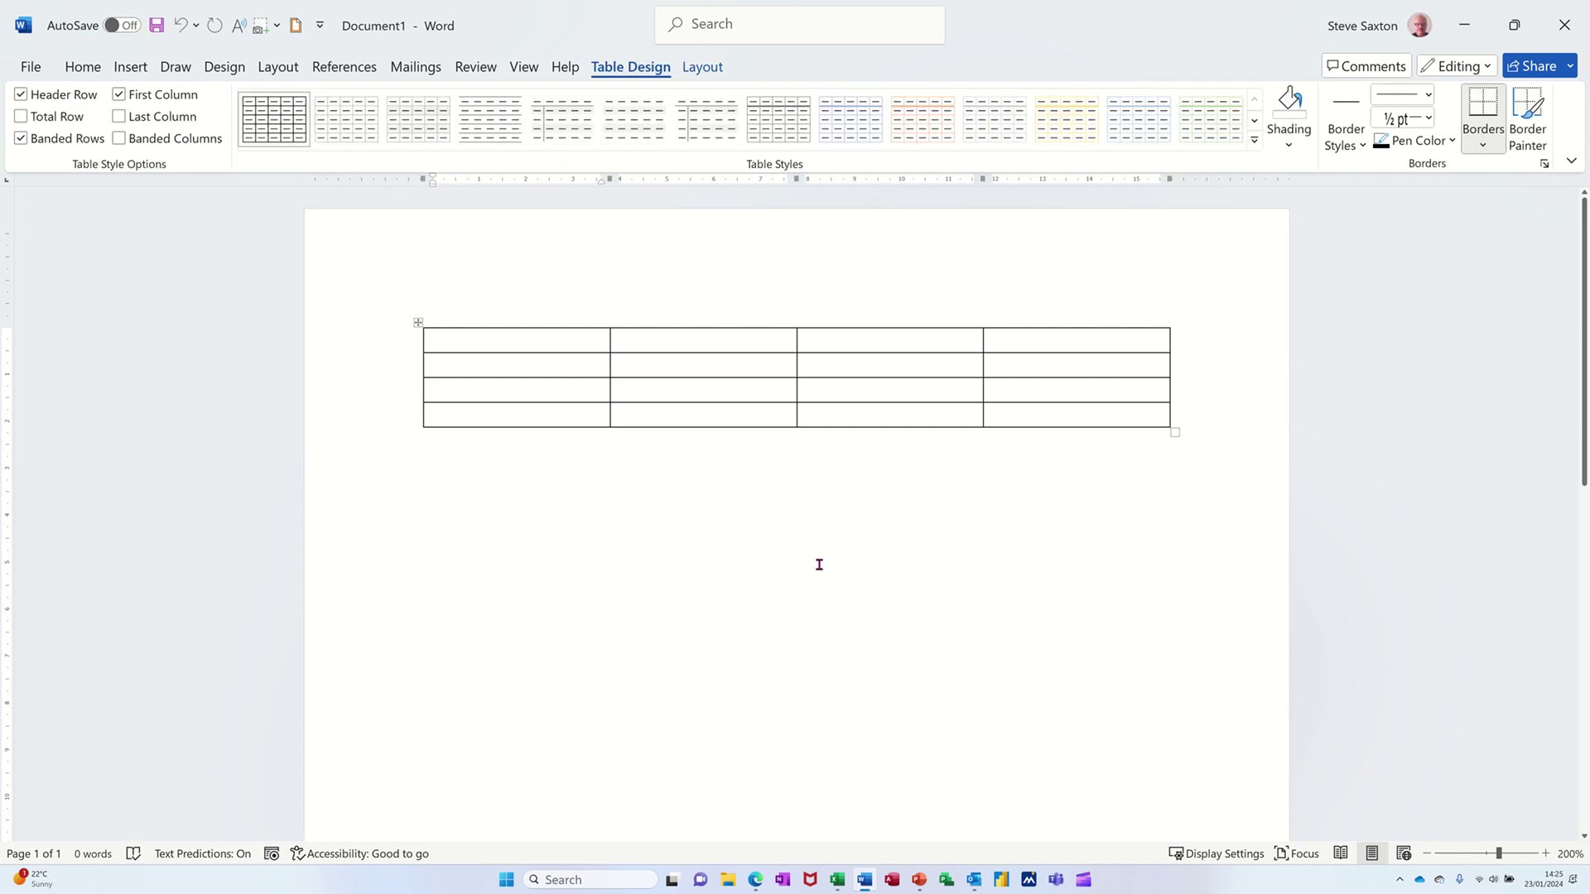
Step: Fill the header row with Item, Price, Qty and Total
{"action": "type", "text": "Item"}
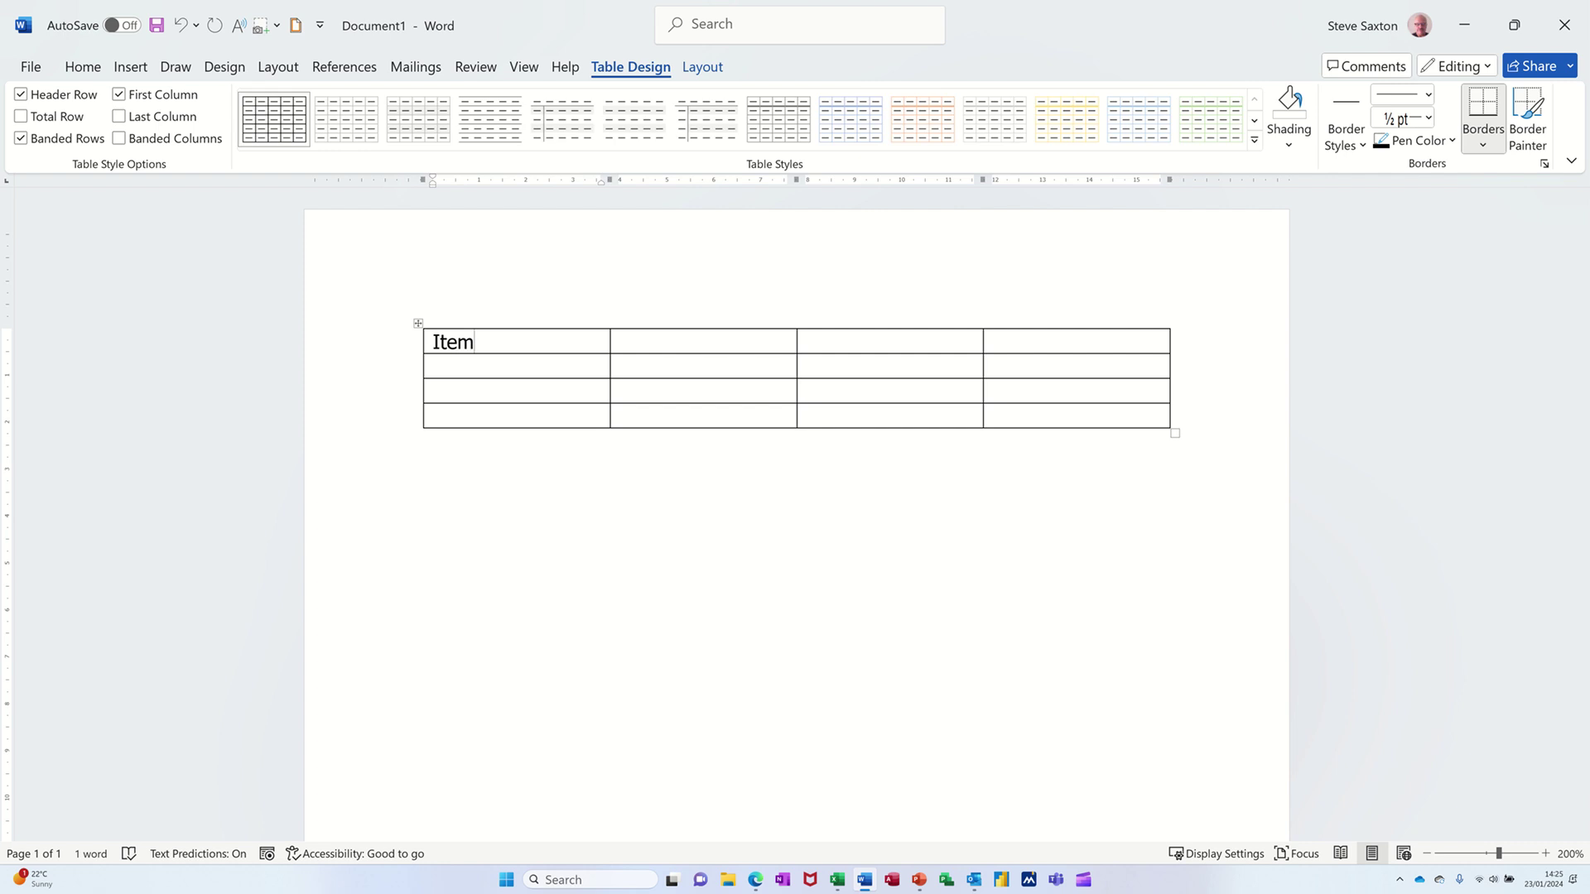
{"action": "key", "text": "Tab"}
{"action": "type", "text": "Price "}
{"action": "type", "text": "Qty"}
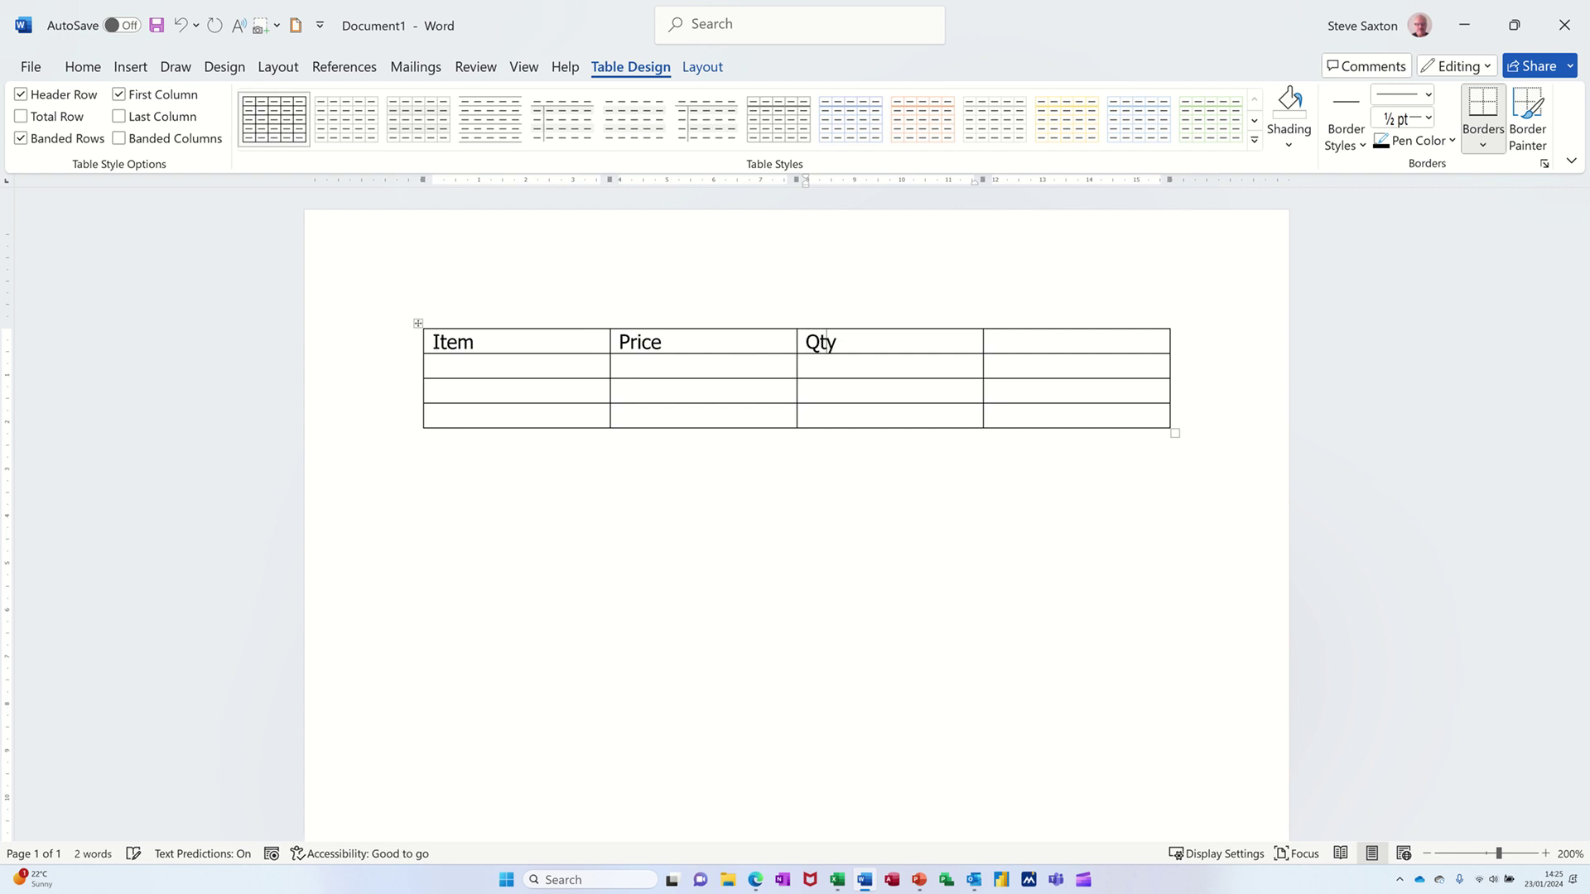
{"action": "key", "text": "Tab"}
{"action": "type", "text": "Total"}
Step: List Ink, Paper and Total down the first column below the header
{"action": "left_click", "coordinate": [487, 371]}
{"action": "type", "text": "I"}
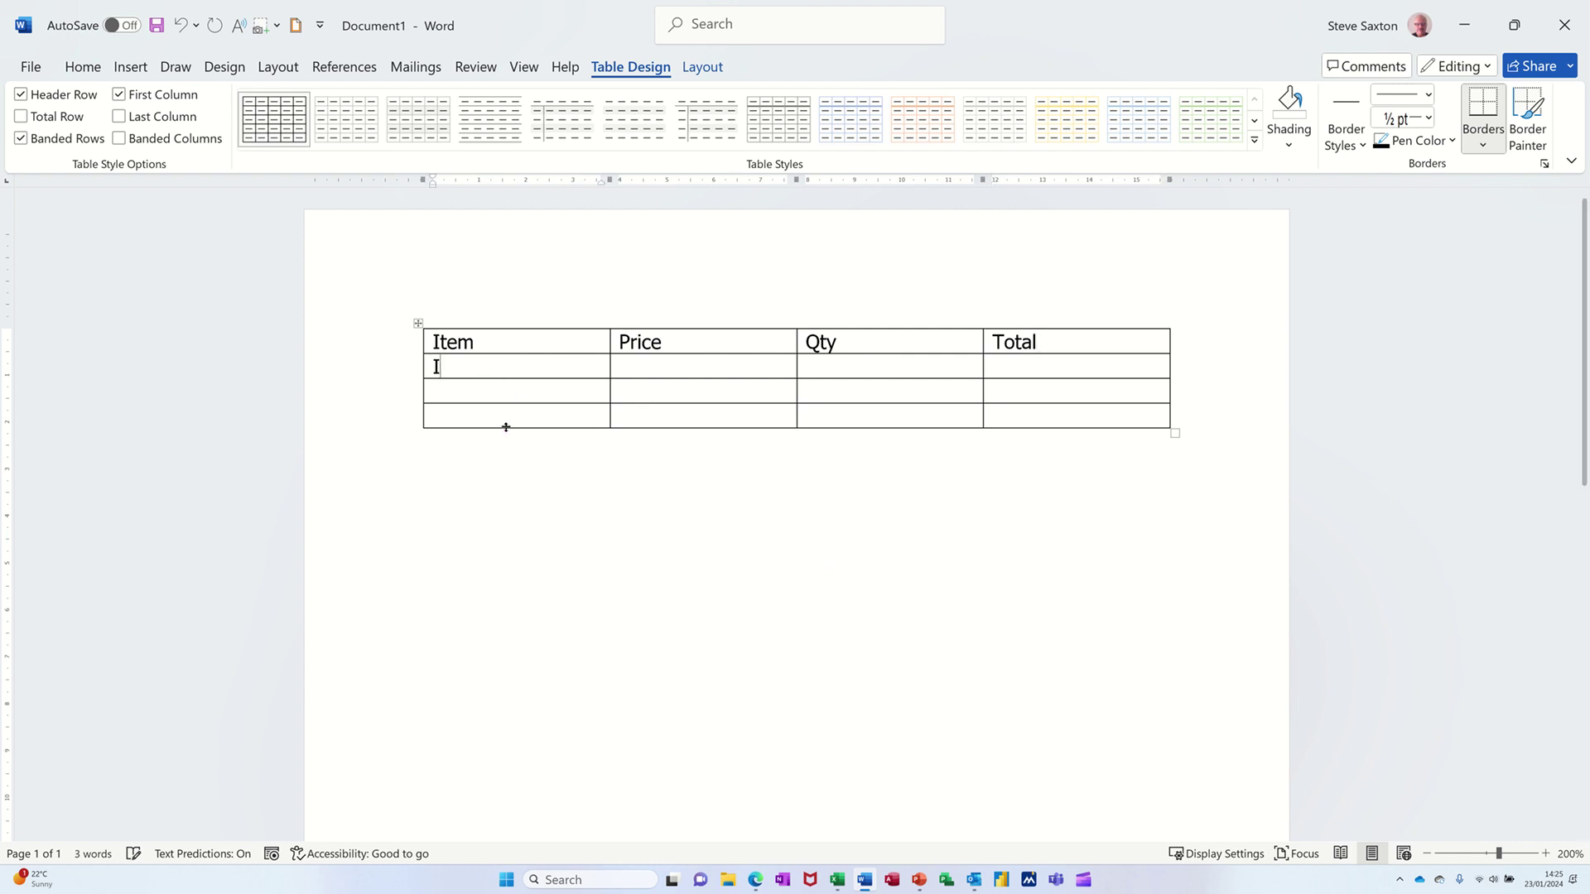
{"action": "type", "text": "nkpaper"}
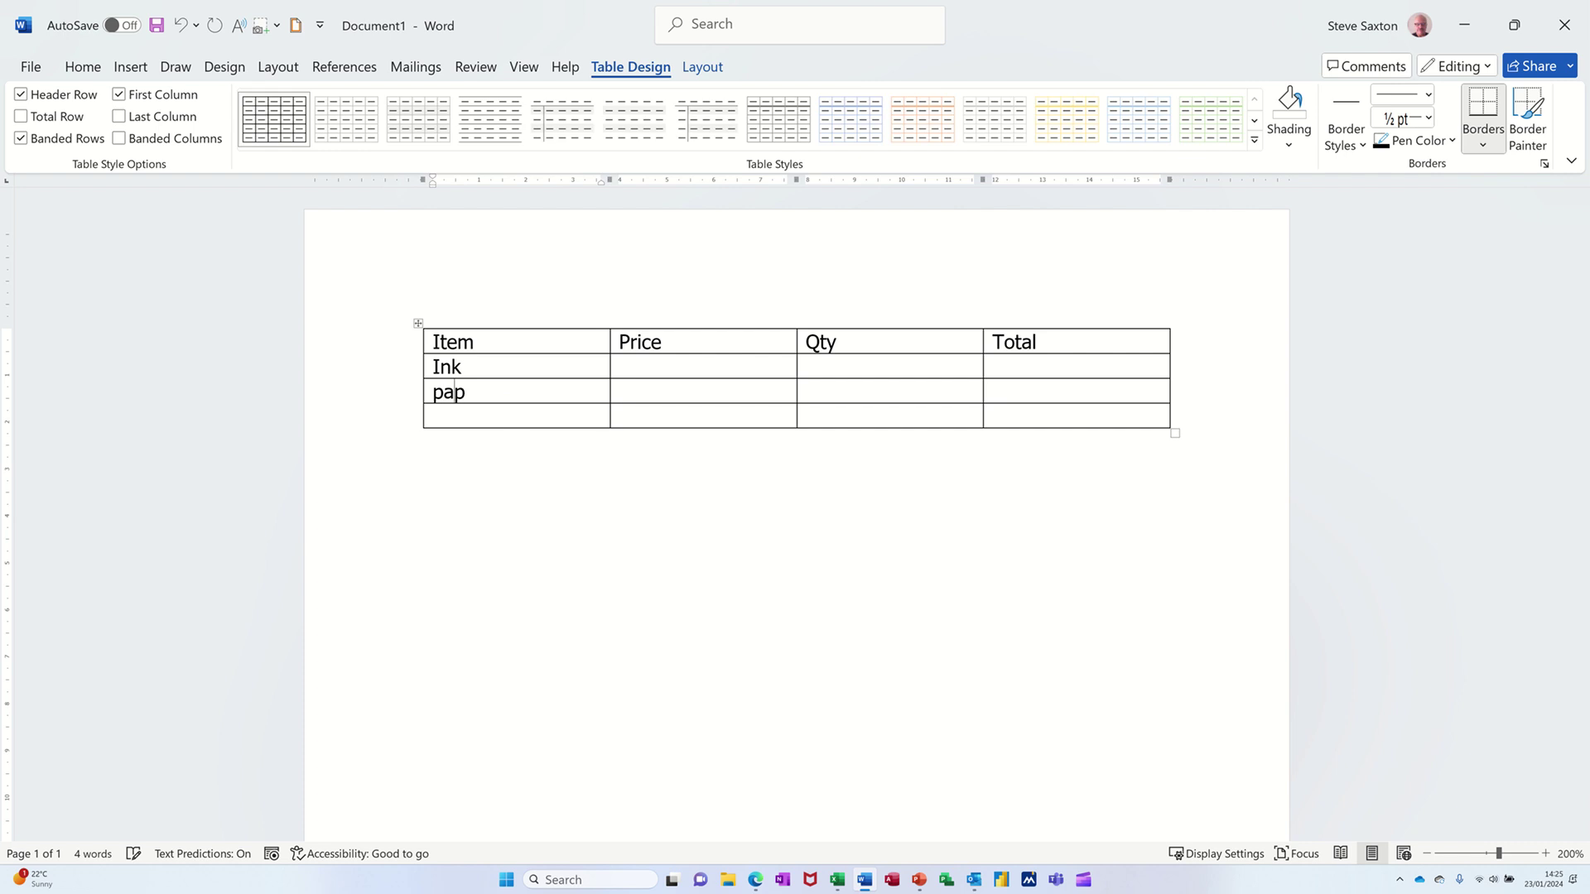
{"action": "key", "text": "space"}
{"action": "type", "text": "Total"}
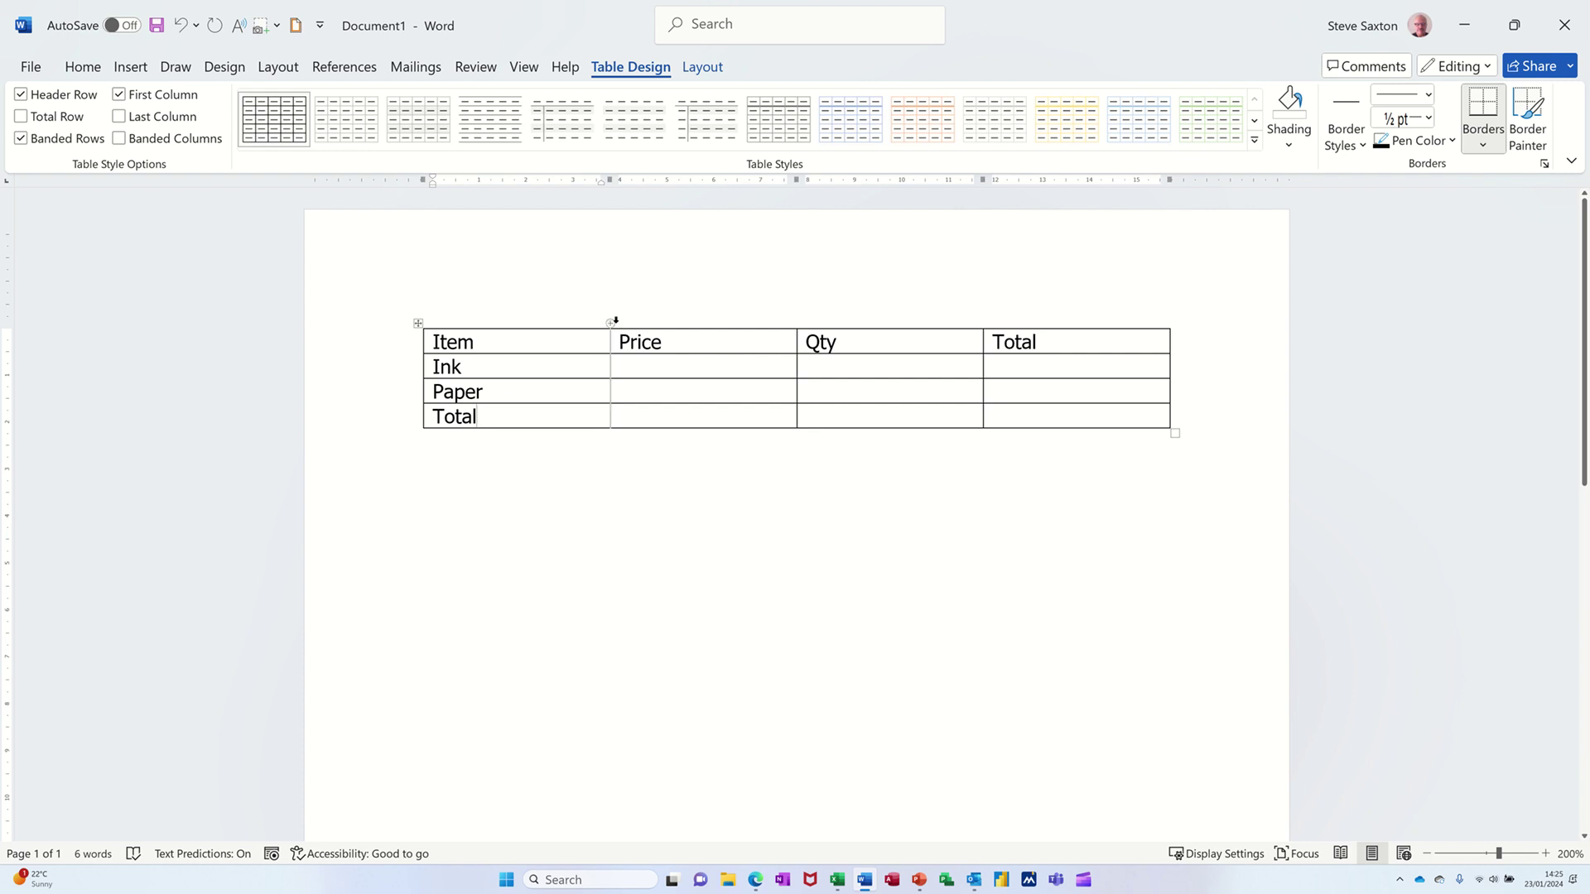
Step: Enter price £10.00 and quantity 10 for Ink, and £5.00 and 10 for Paper
{"action": "left_click", "coordinate": [651, 364]}
{"action": "type", "text": "£1"}
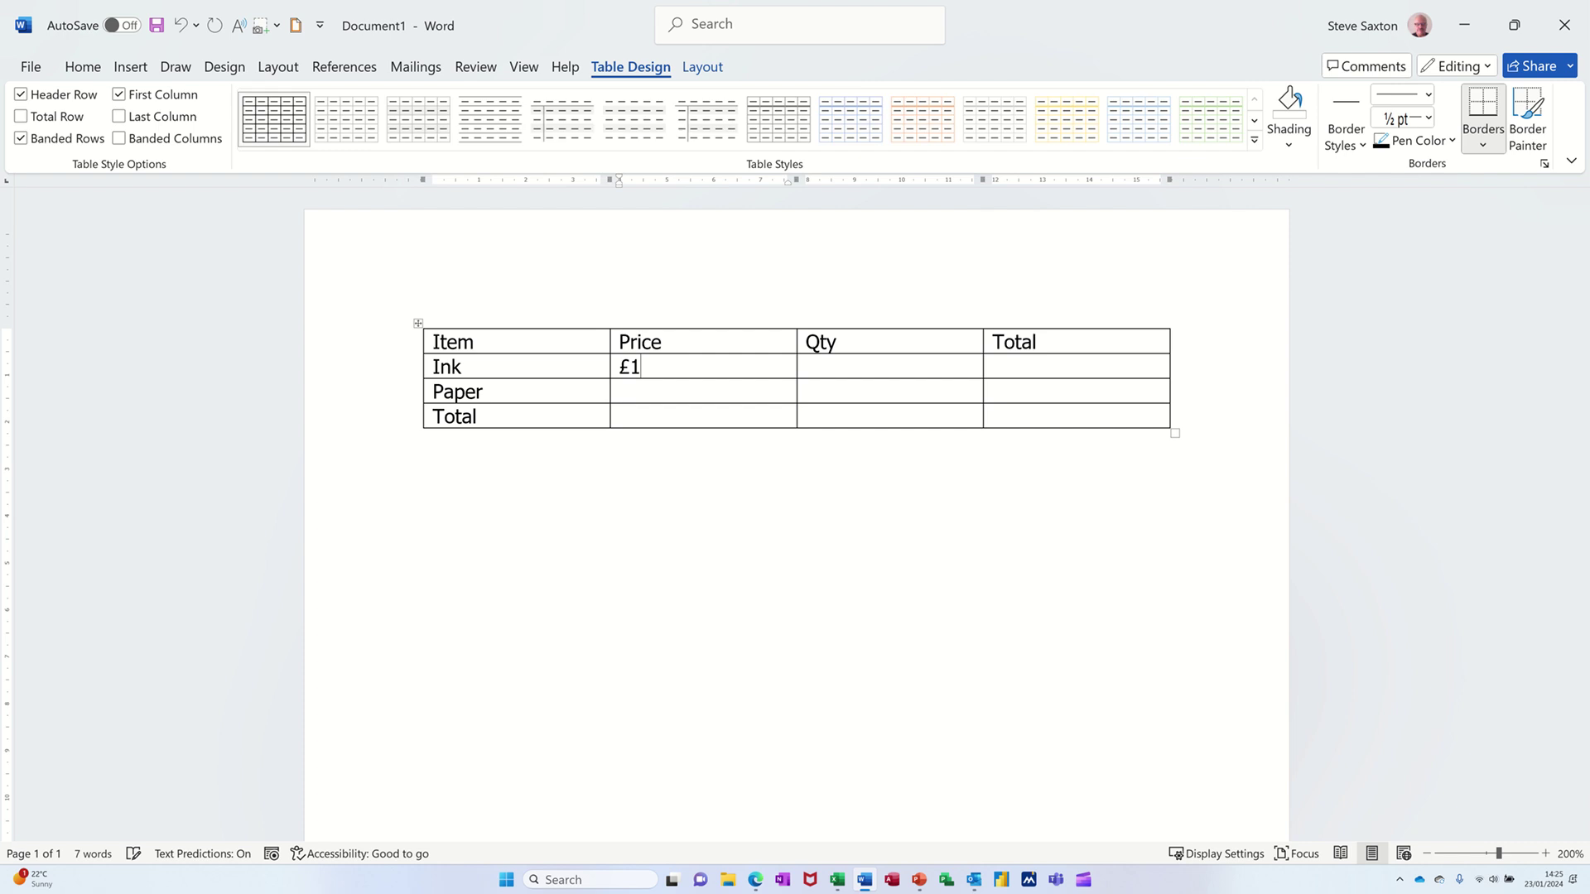
{"action": "type", "text": "0.00"}
{"action": "left_click", "coordinate": [825, 364]}
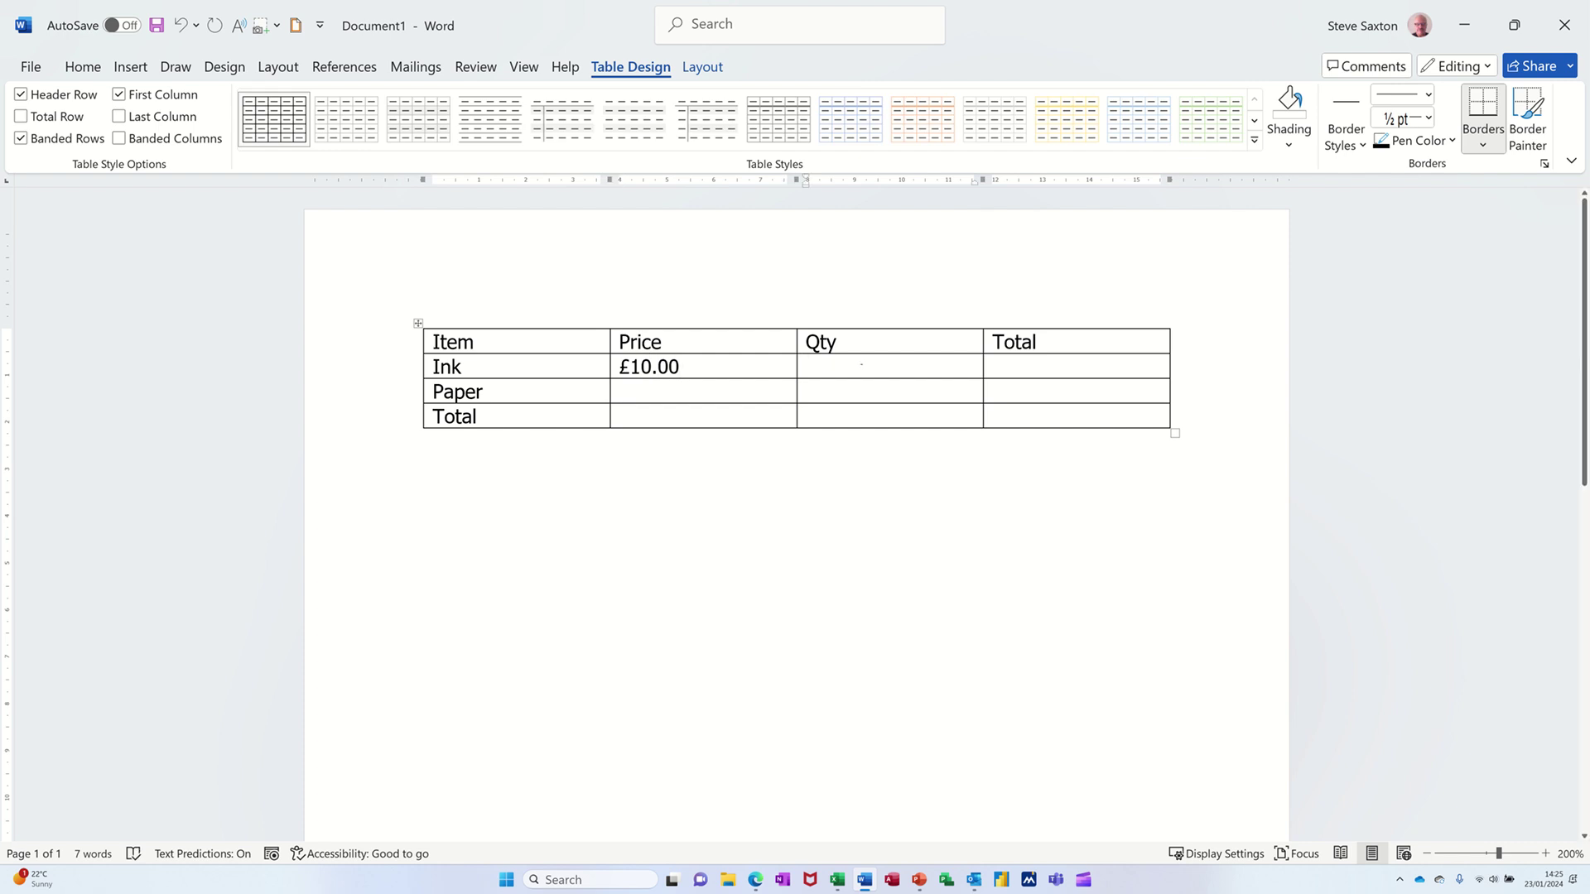
{"action": "type", "text": "10"}
{"action": "left_click", "coordinate": [684, 389]}
{"action": "type", "text": "£5.00"}
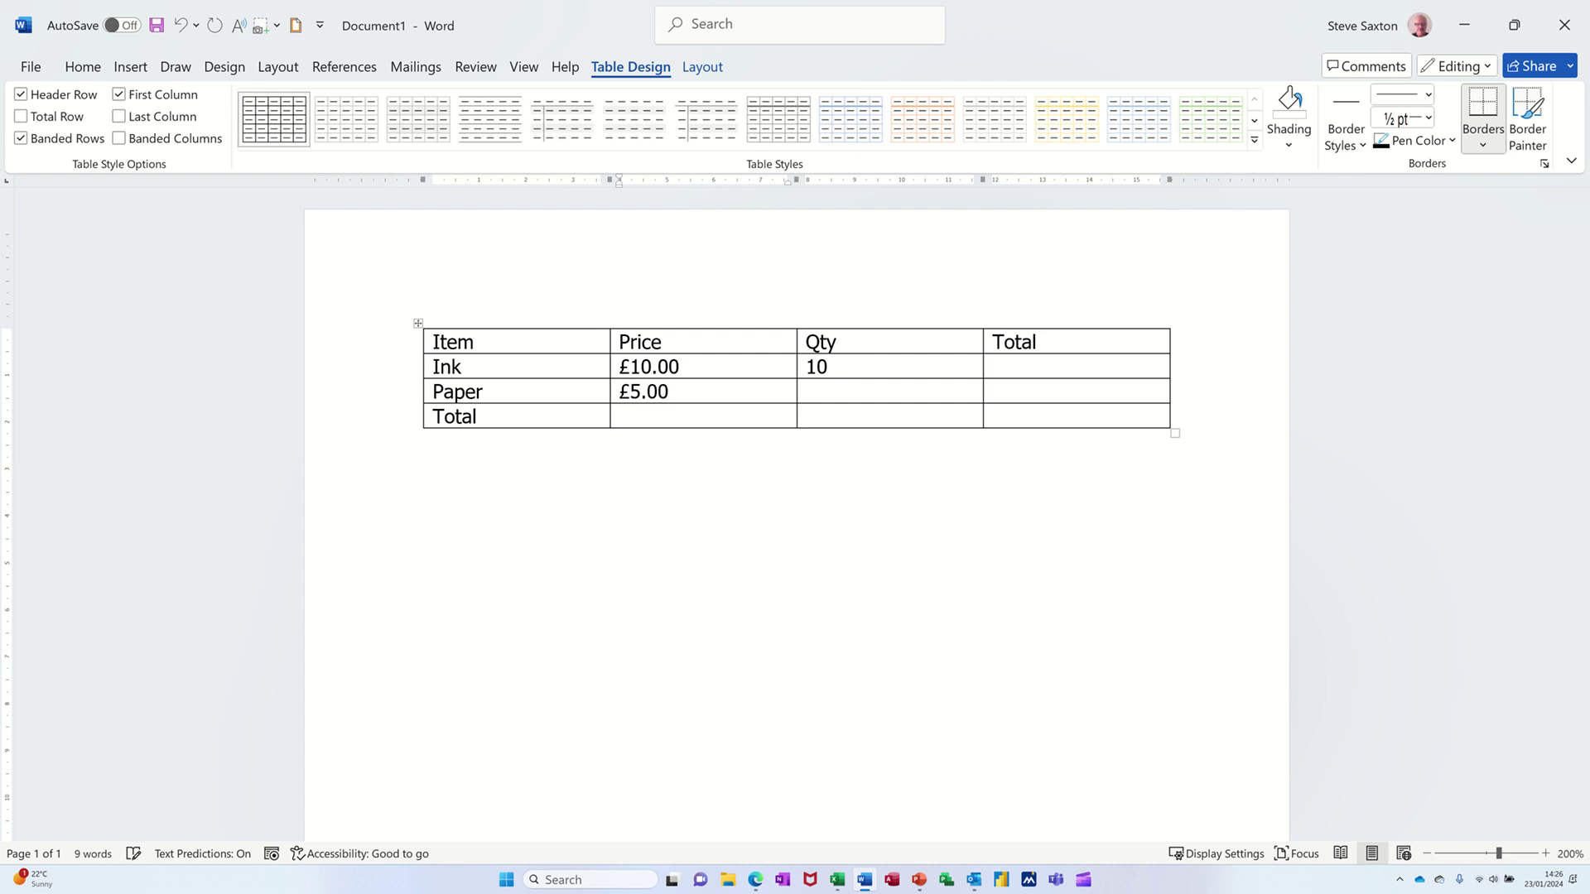
{"action": "left_click", "coordinate": [859, 389]}
{"action": "type", "text": "10"}
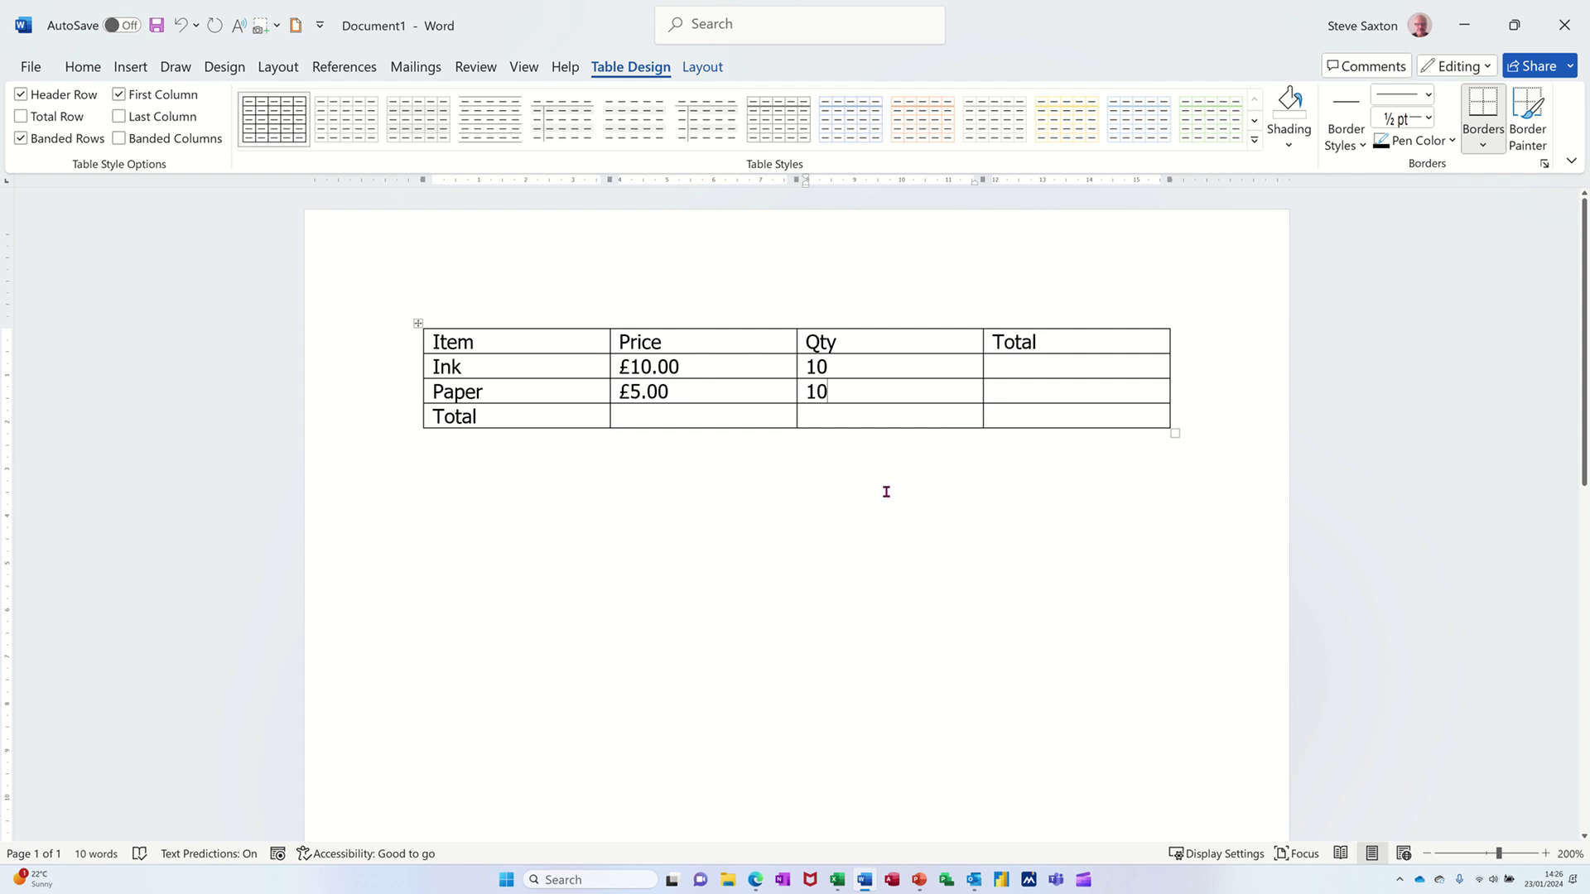
{"action": "left_click", "coordinate": [1015, 363]}
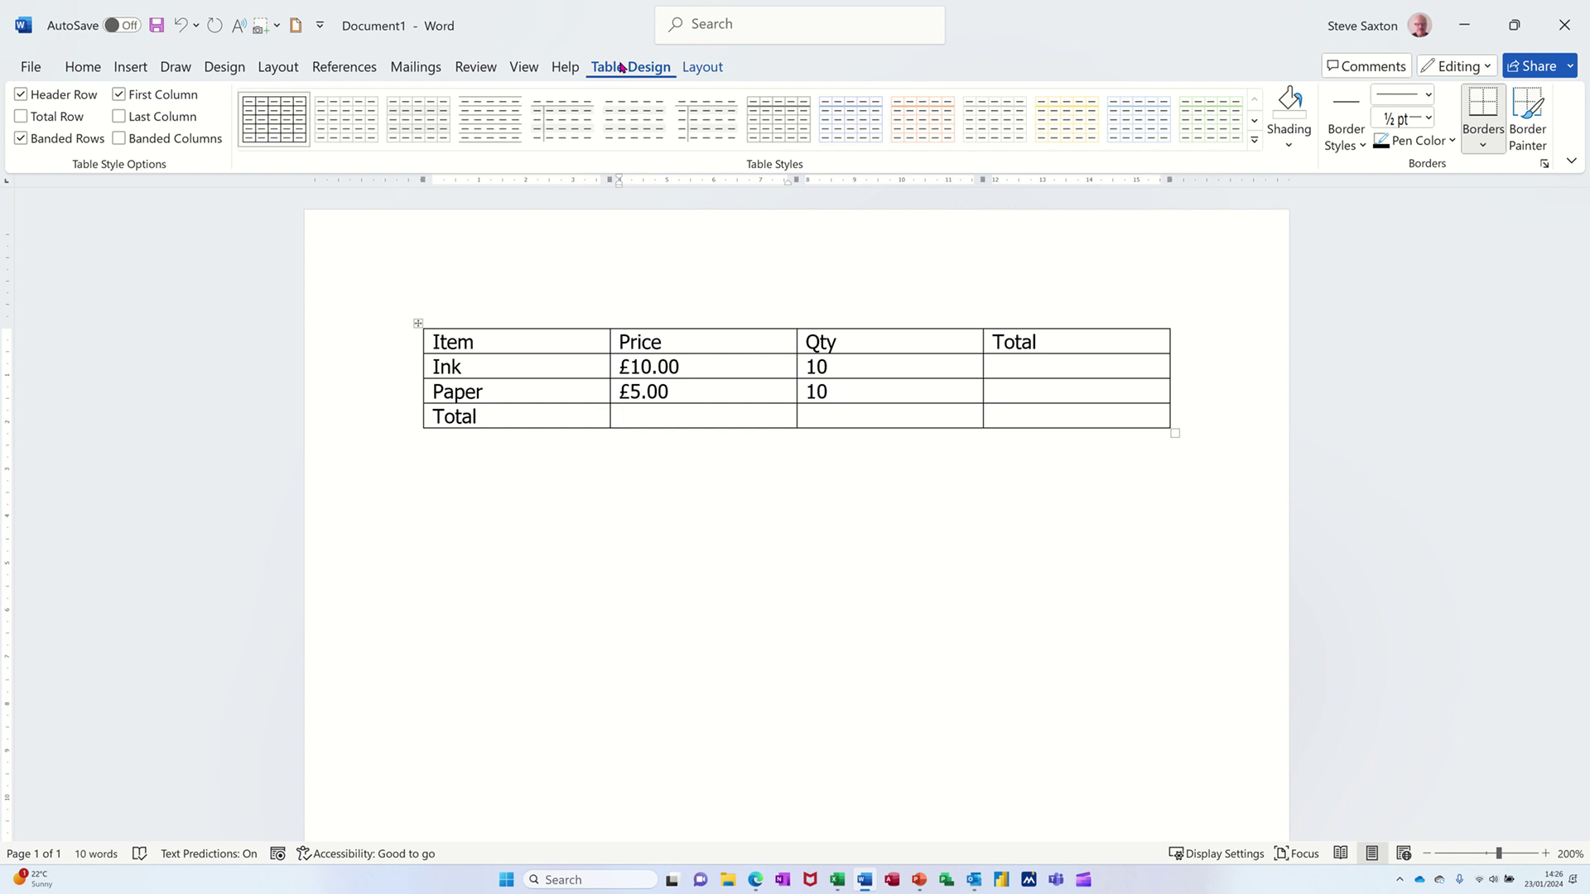
Step: Add a =SUM(ABOVE) formula in £#,##0.00 format to the Total row's Price cell, showing £ 15.00
{"action": "left_click", "coordinate": [693, 68]}
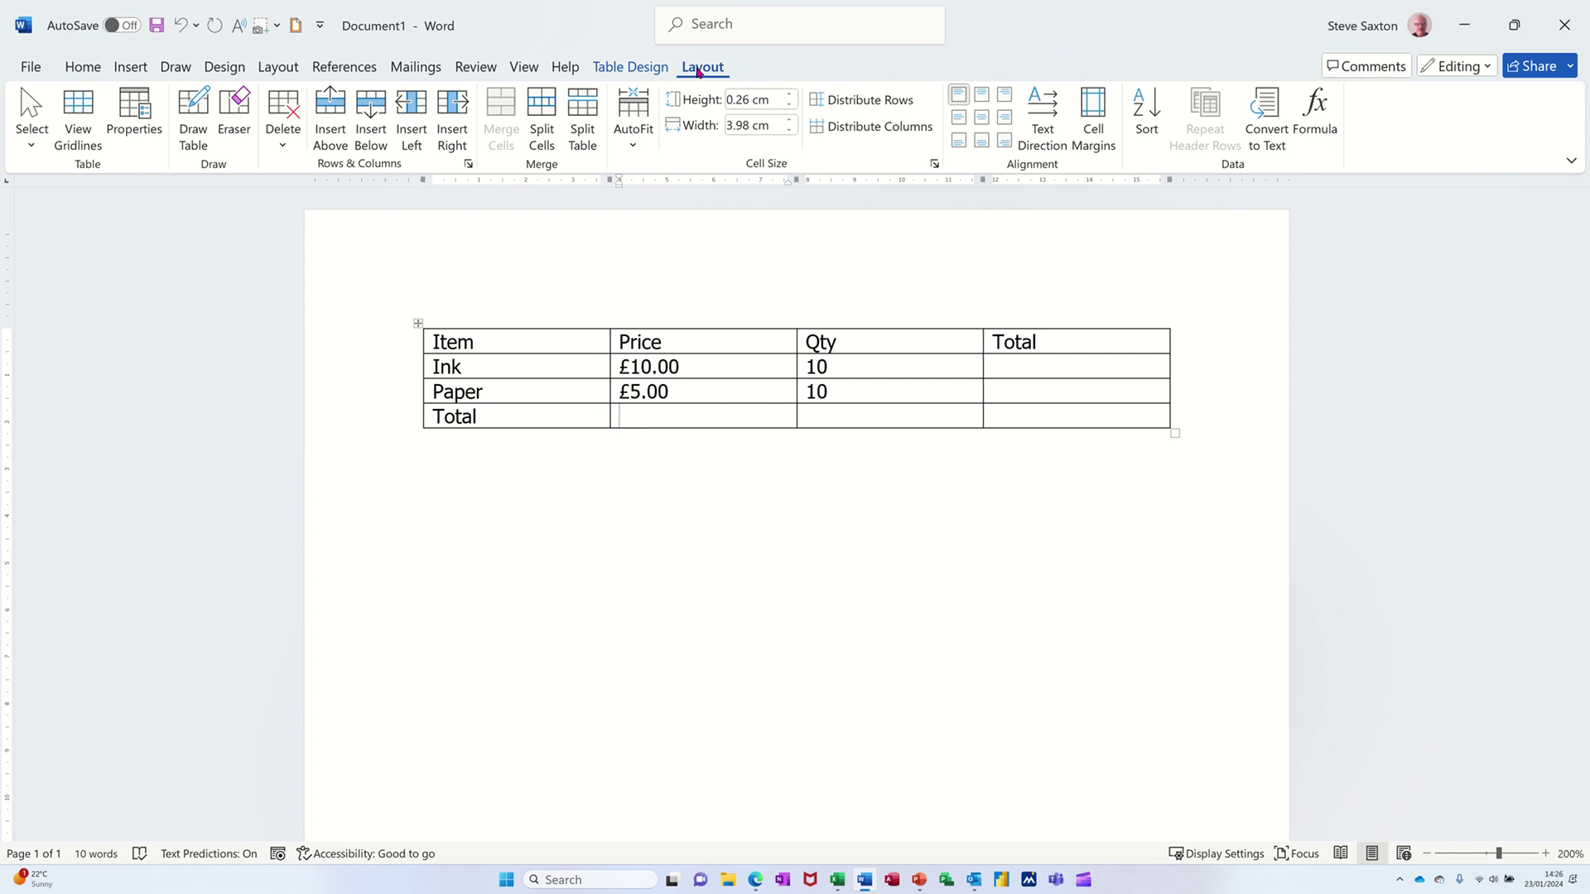
{"action": "left_click", "coordinate": [1317, 106]}
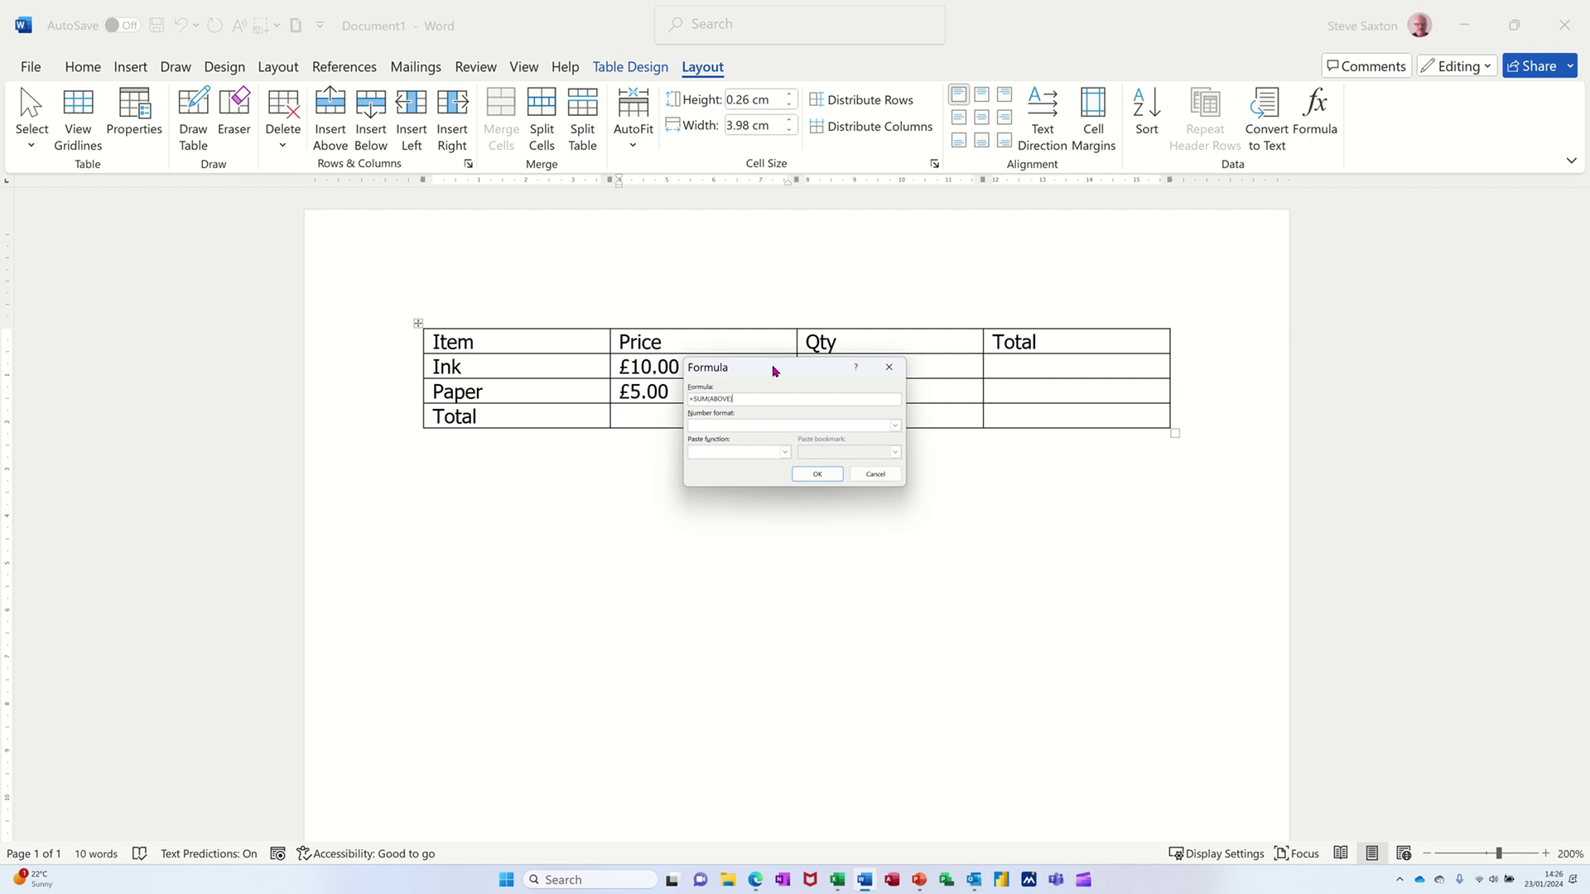
{"action": "left_click_drag", "start_coordinate": [774, 370], "coordinate": [734, 471]}
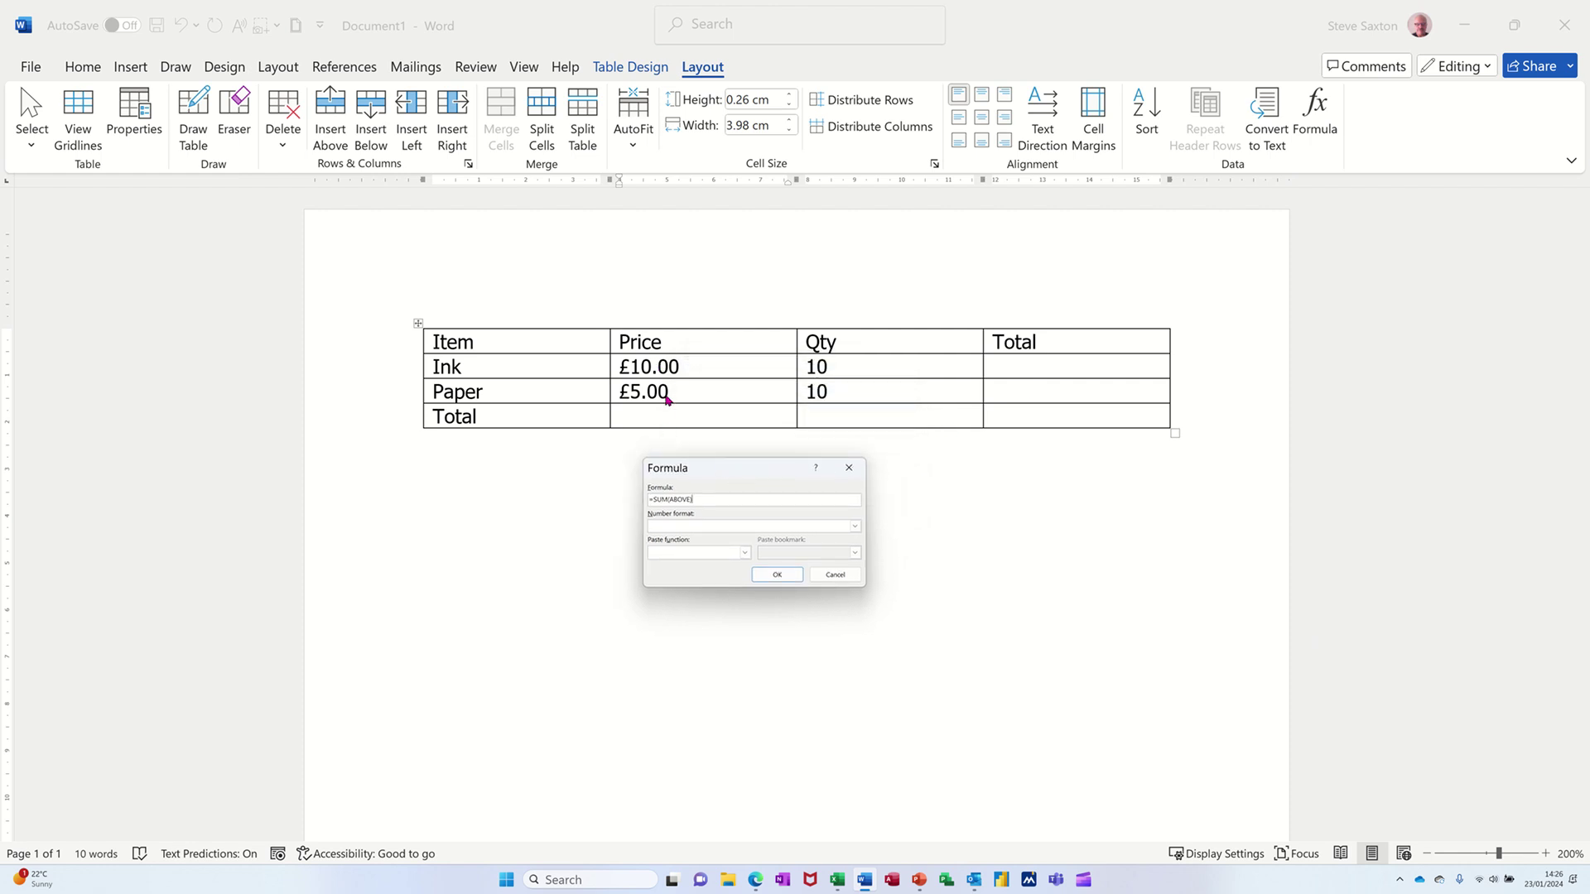
{"action": "left_click", "coordinate": [854, 528]}
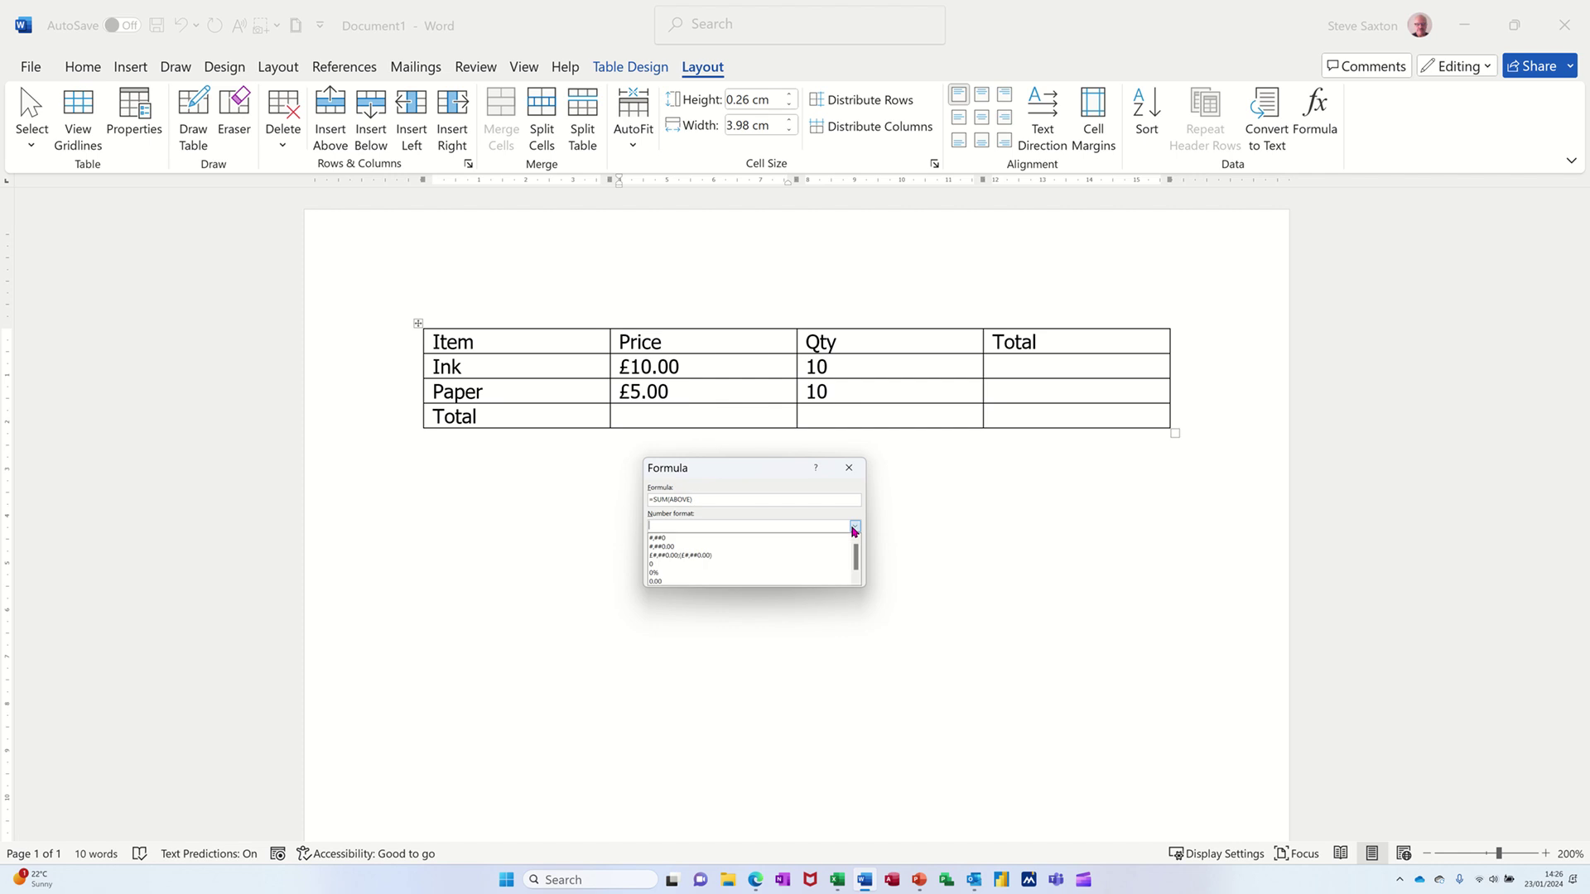
{"action": "left_click", "coordinate": [705, 557]}
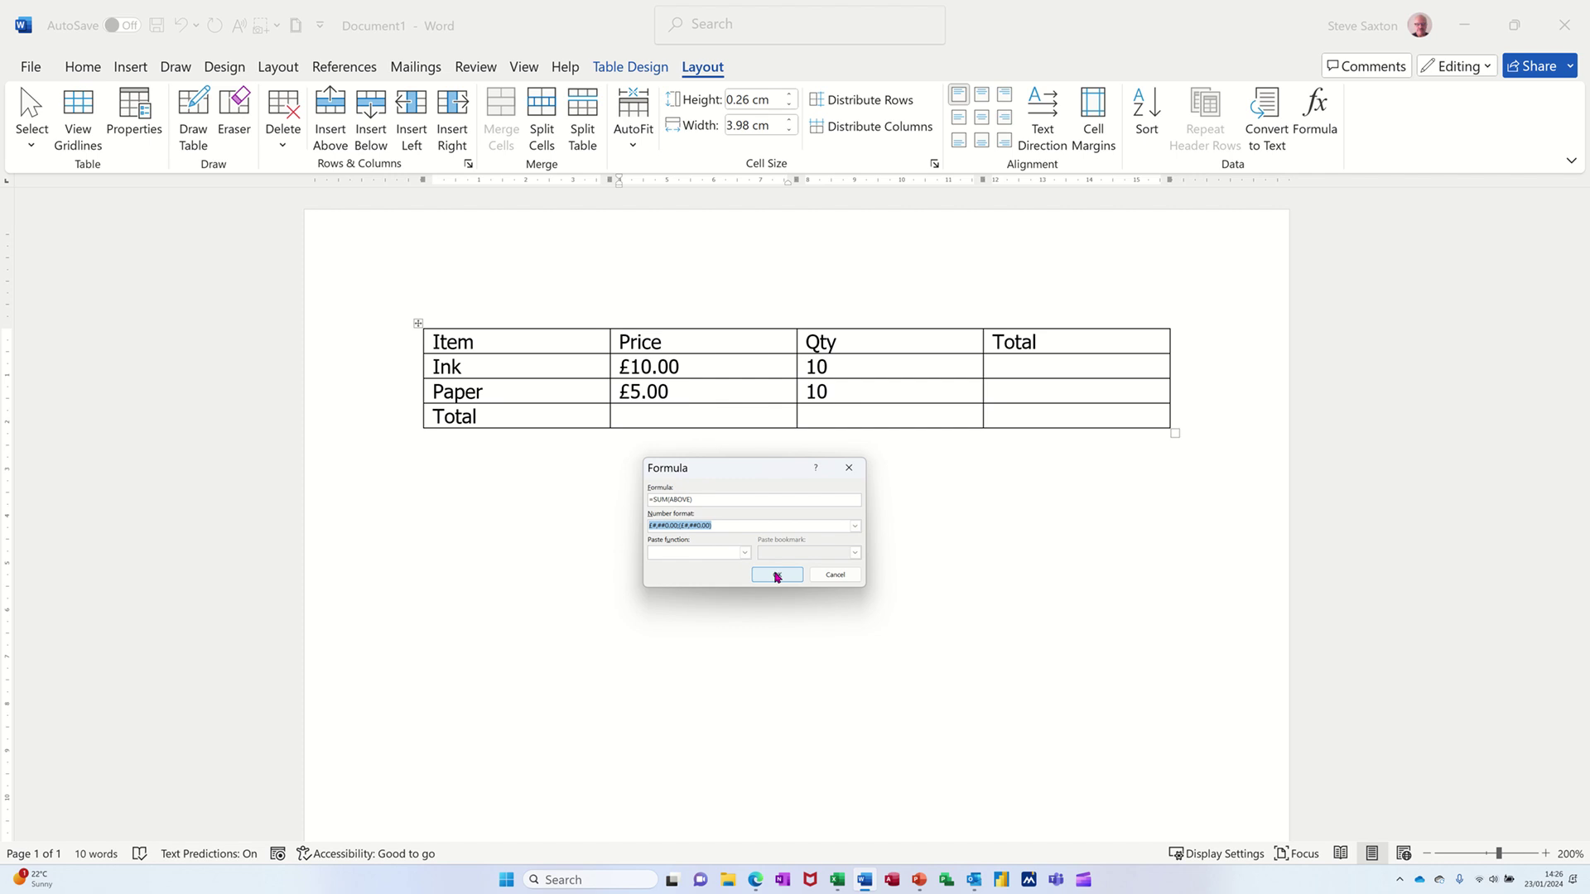
{"action": "left_click", "coordinate": [777, 576]}
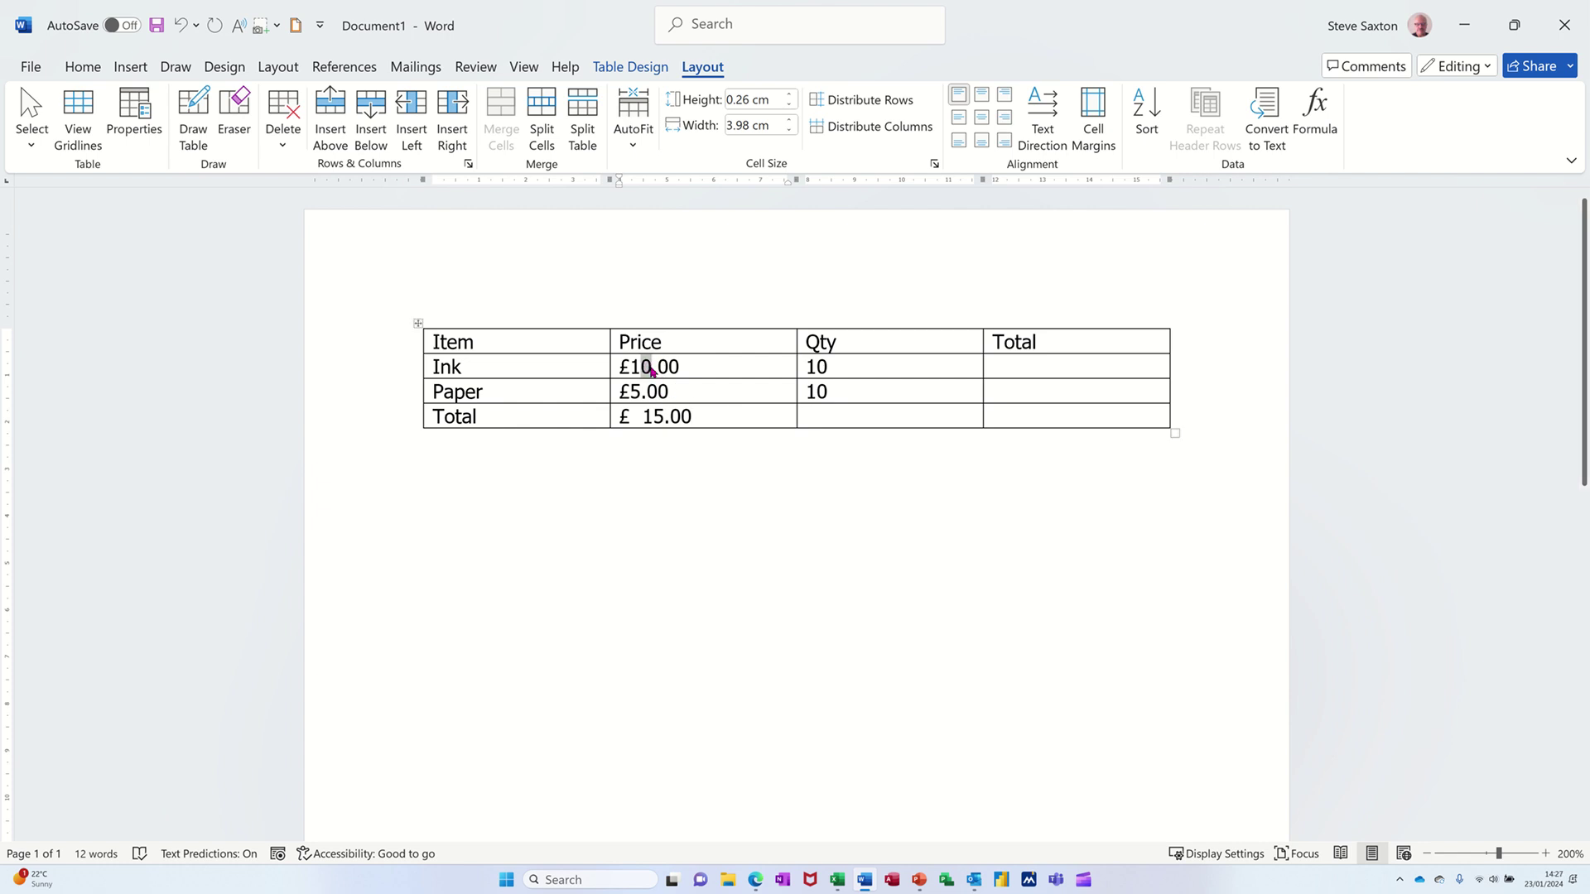
Step: Change Ink's price to £15.00 and update the price total field to £ 20.00
{"action": "double_click", "coordinate": [645, 367]}
{"action": "type", "text": "15"}
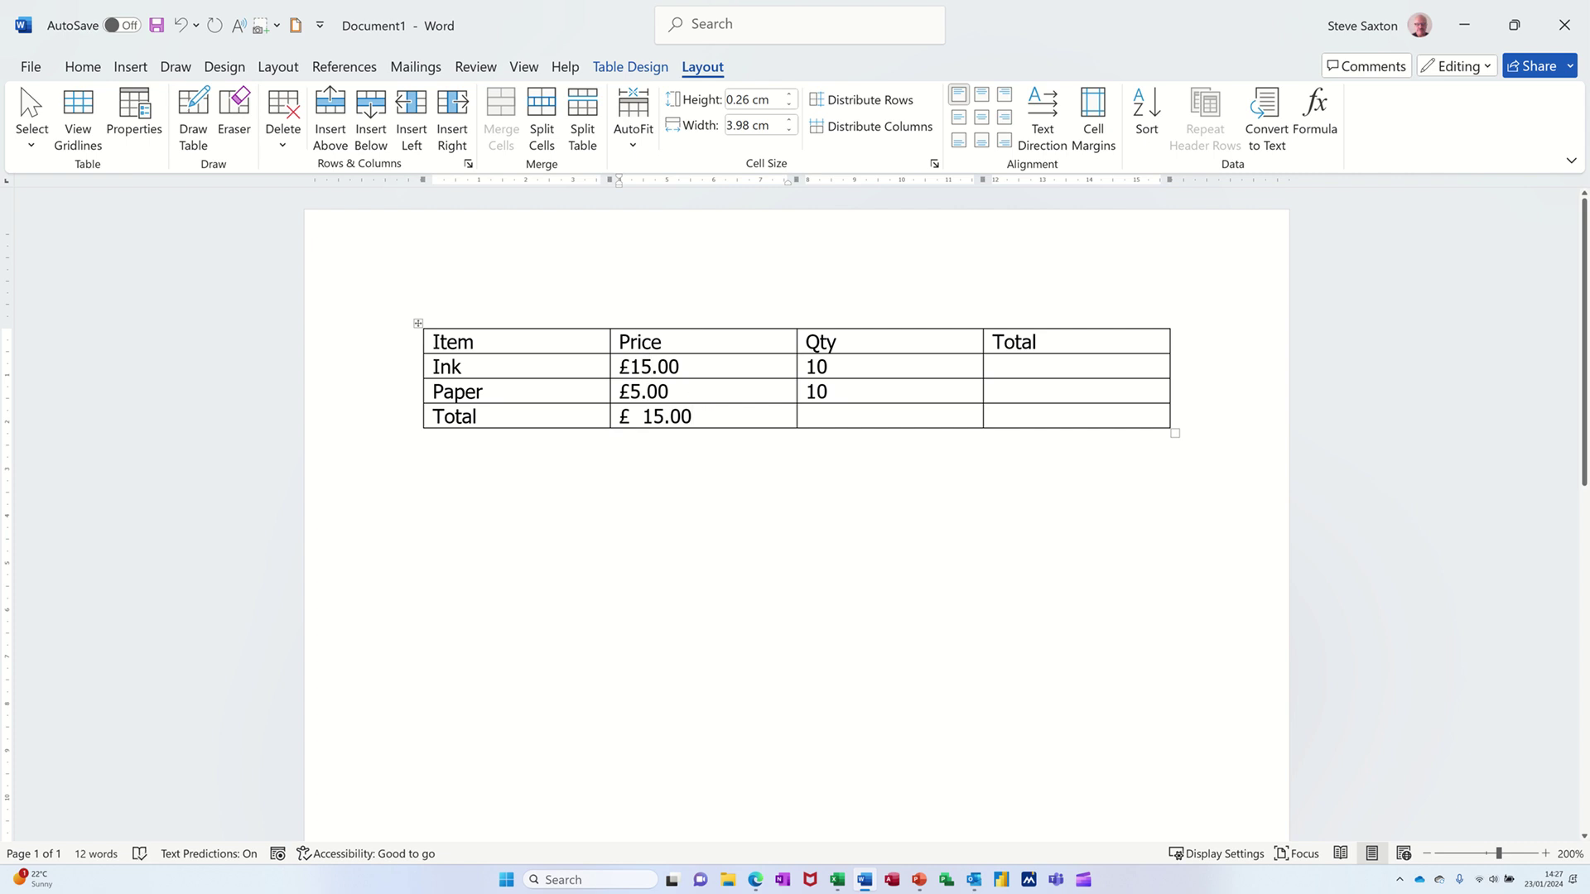
{"action": "left_click_drag", "start_coordinate": [696, 416], "coordinate": [620, 416]}
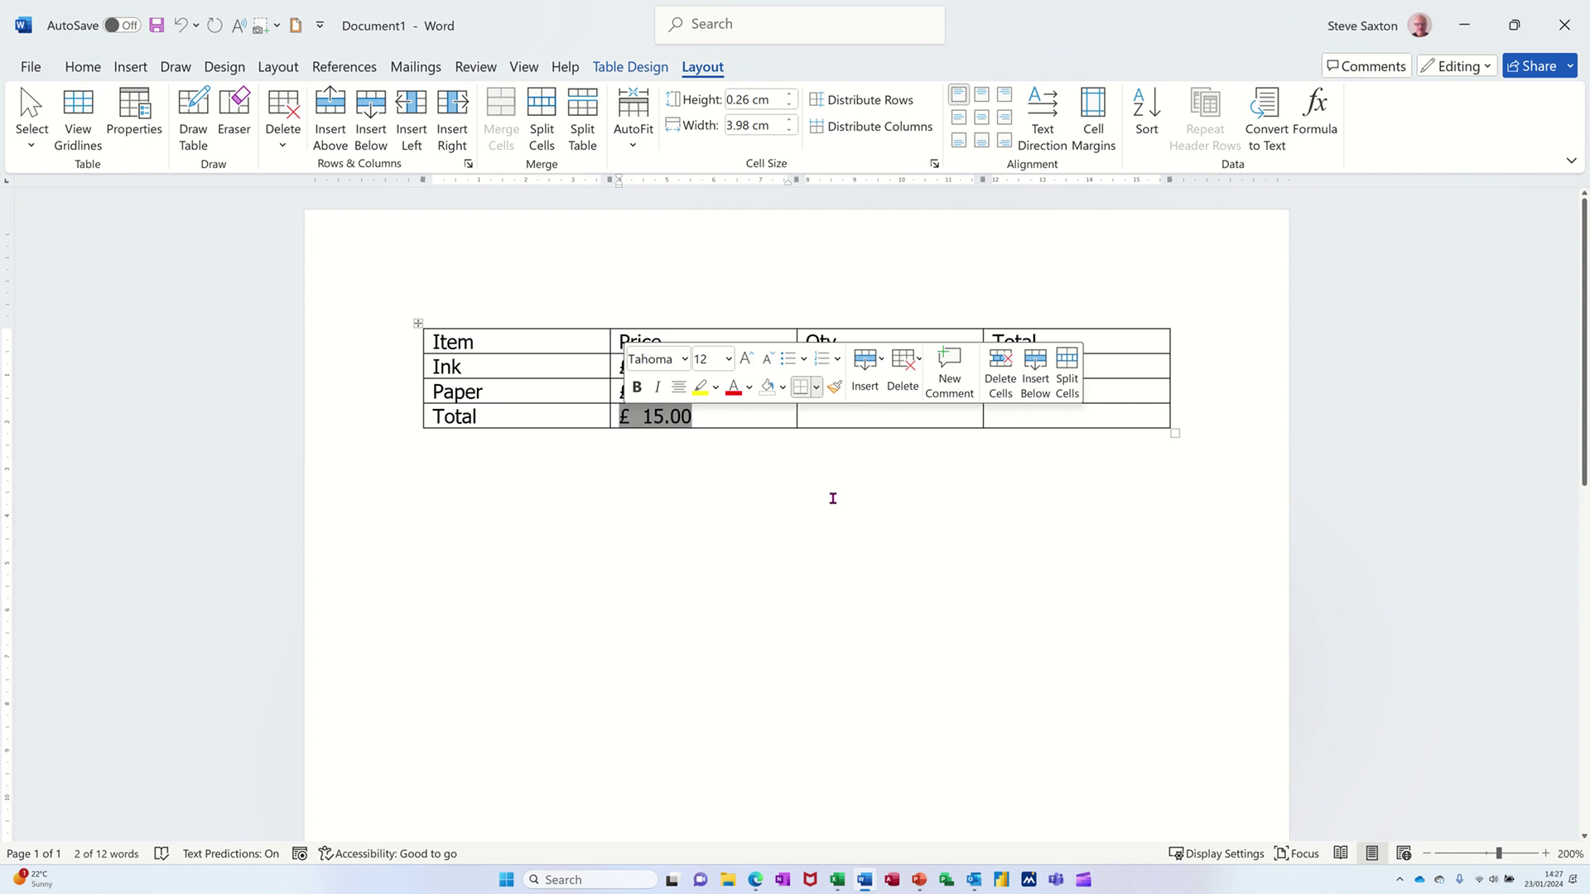
{"action": "key", "text": "F9"}
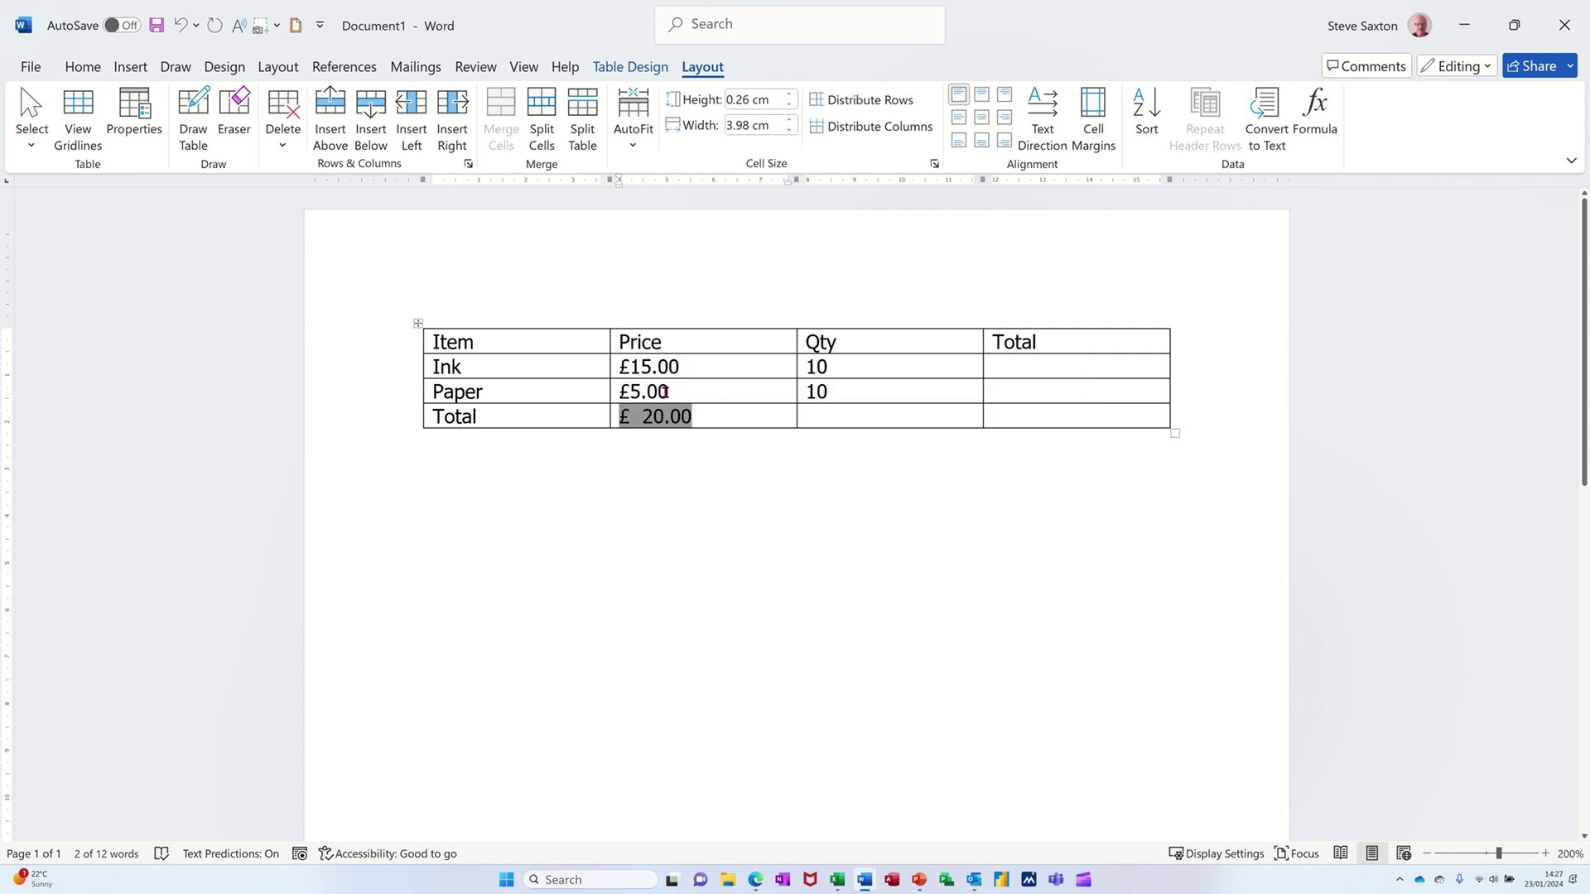
{"action": "left_click", "coordinate": [820, 411]}
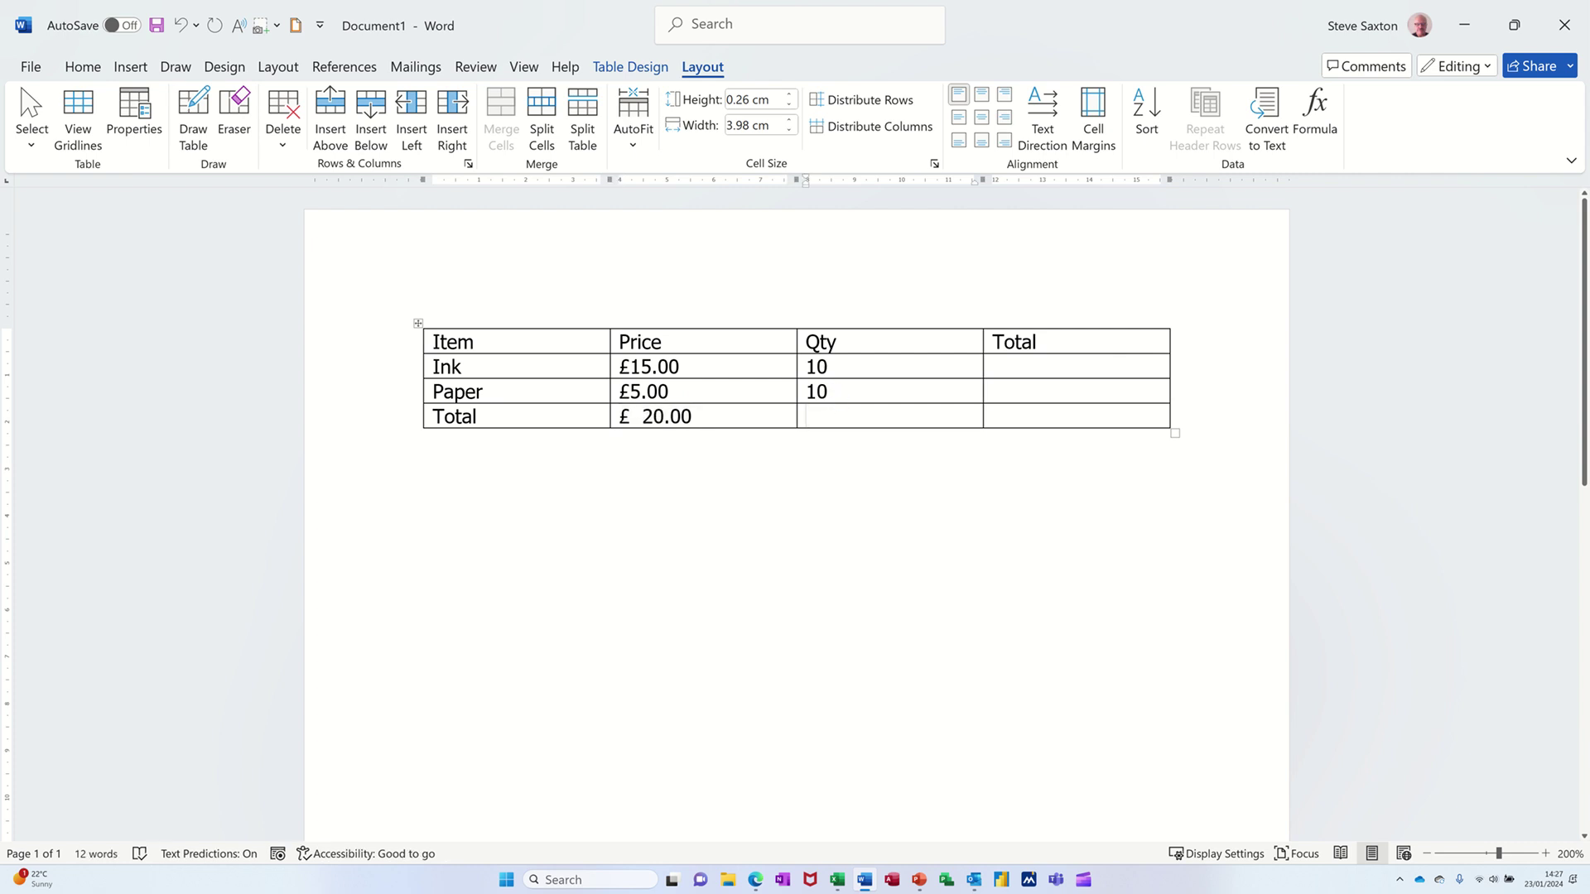
Step: Insert a SUM(ABOVE) formula in pound format into the Qty column's Total cell
{"action": "left_click", "coordinate": [1314, 108]}
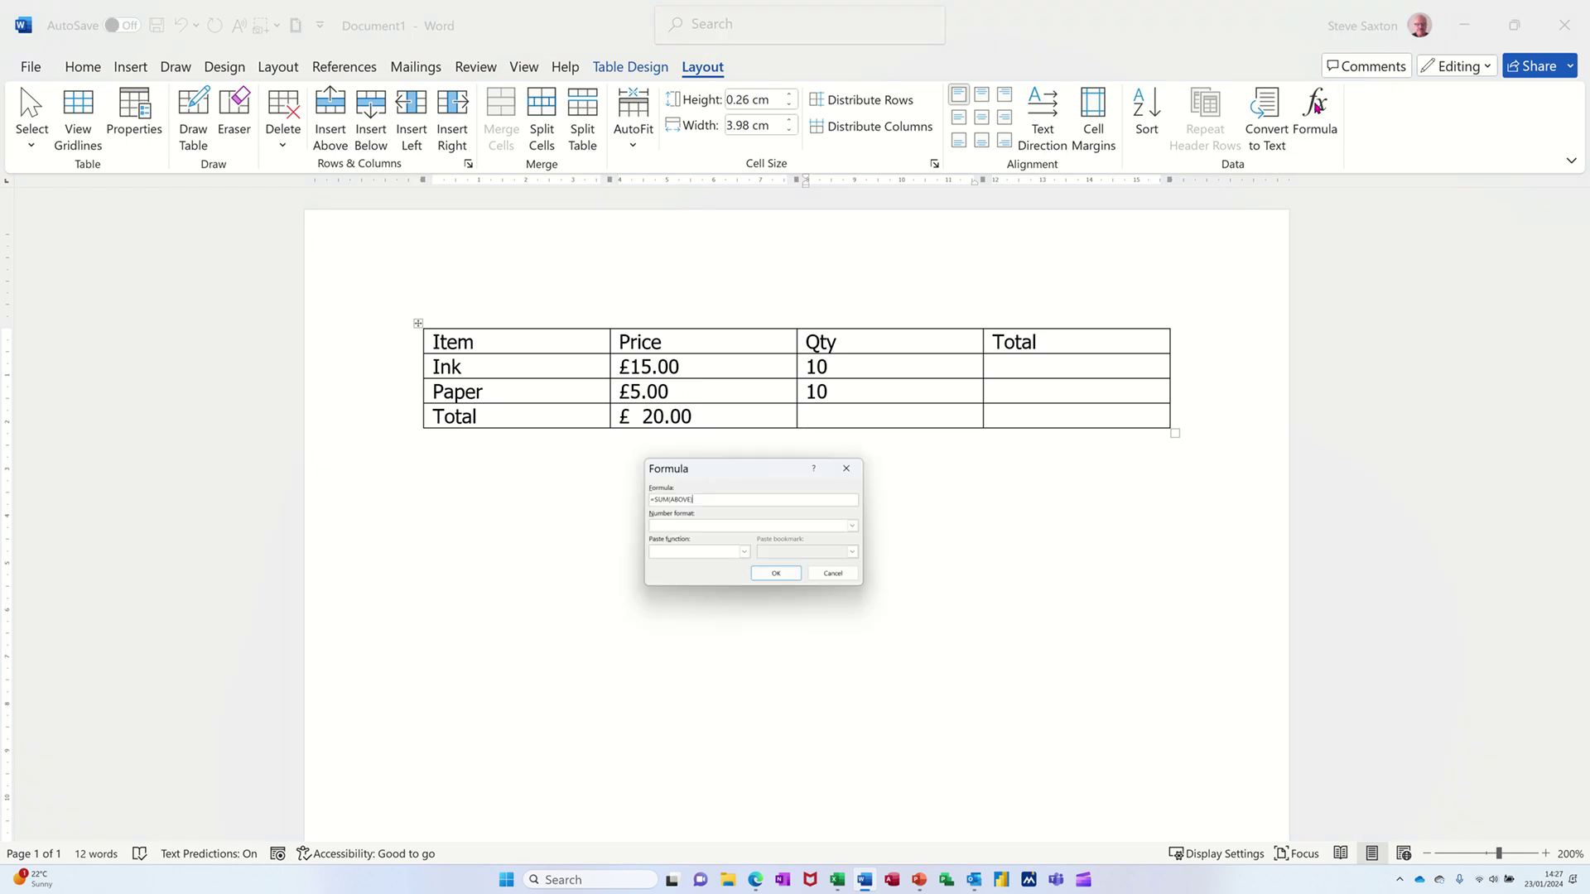
{"action": "left_click", "coordinate": [855, 528]}
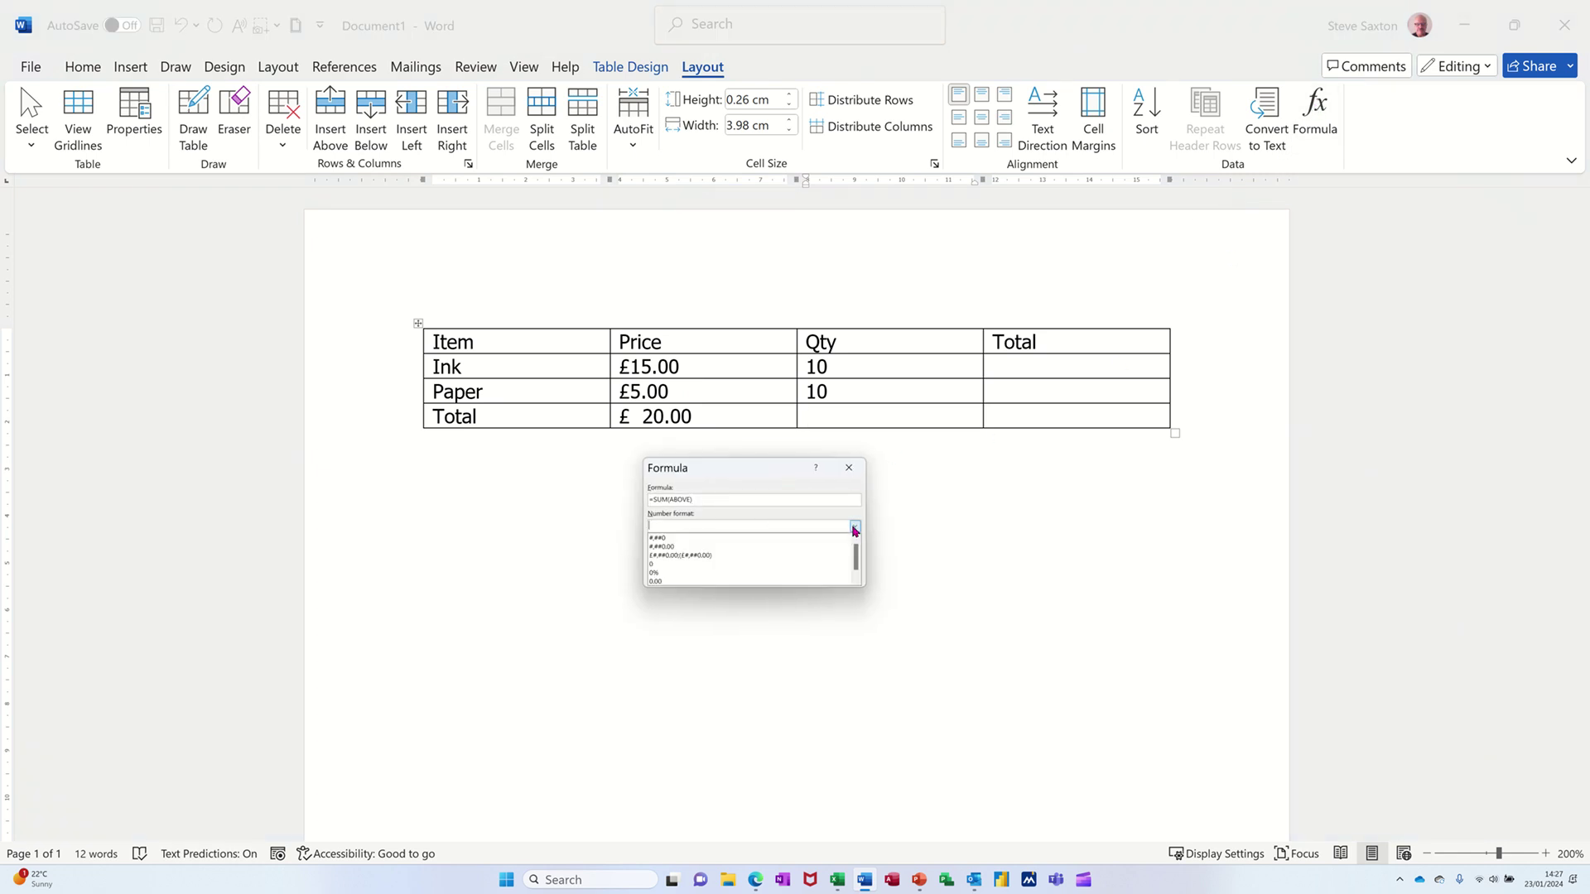
{"action": "left_click", "coordinate": [717, 556]}
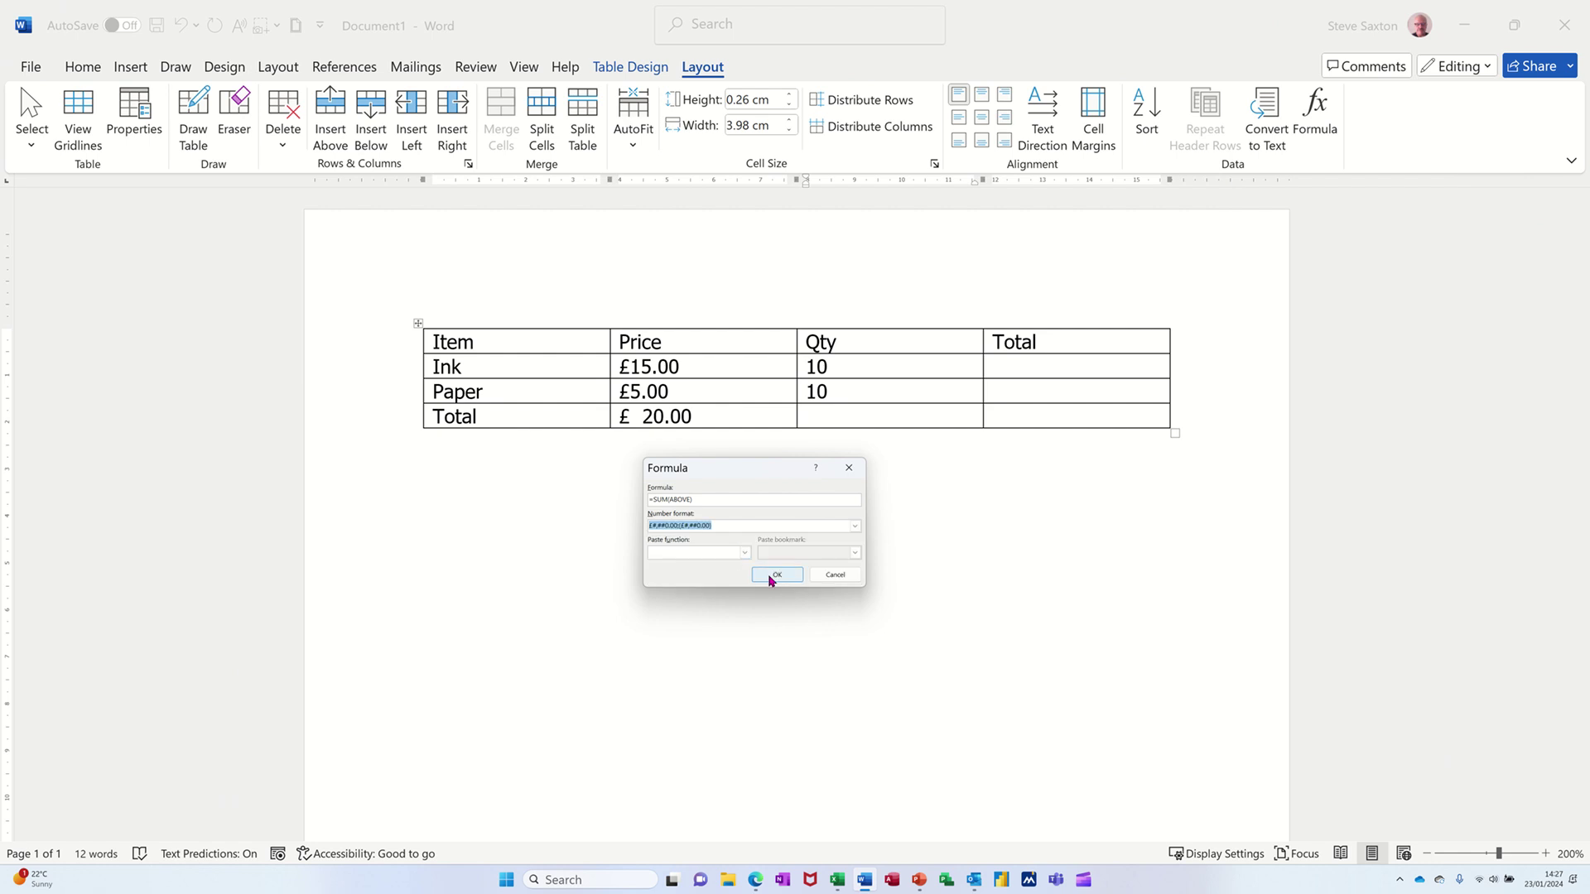
{"action": "left_click", "coordinate": [771, 575]}
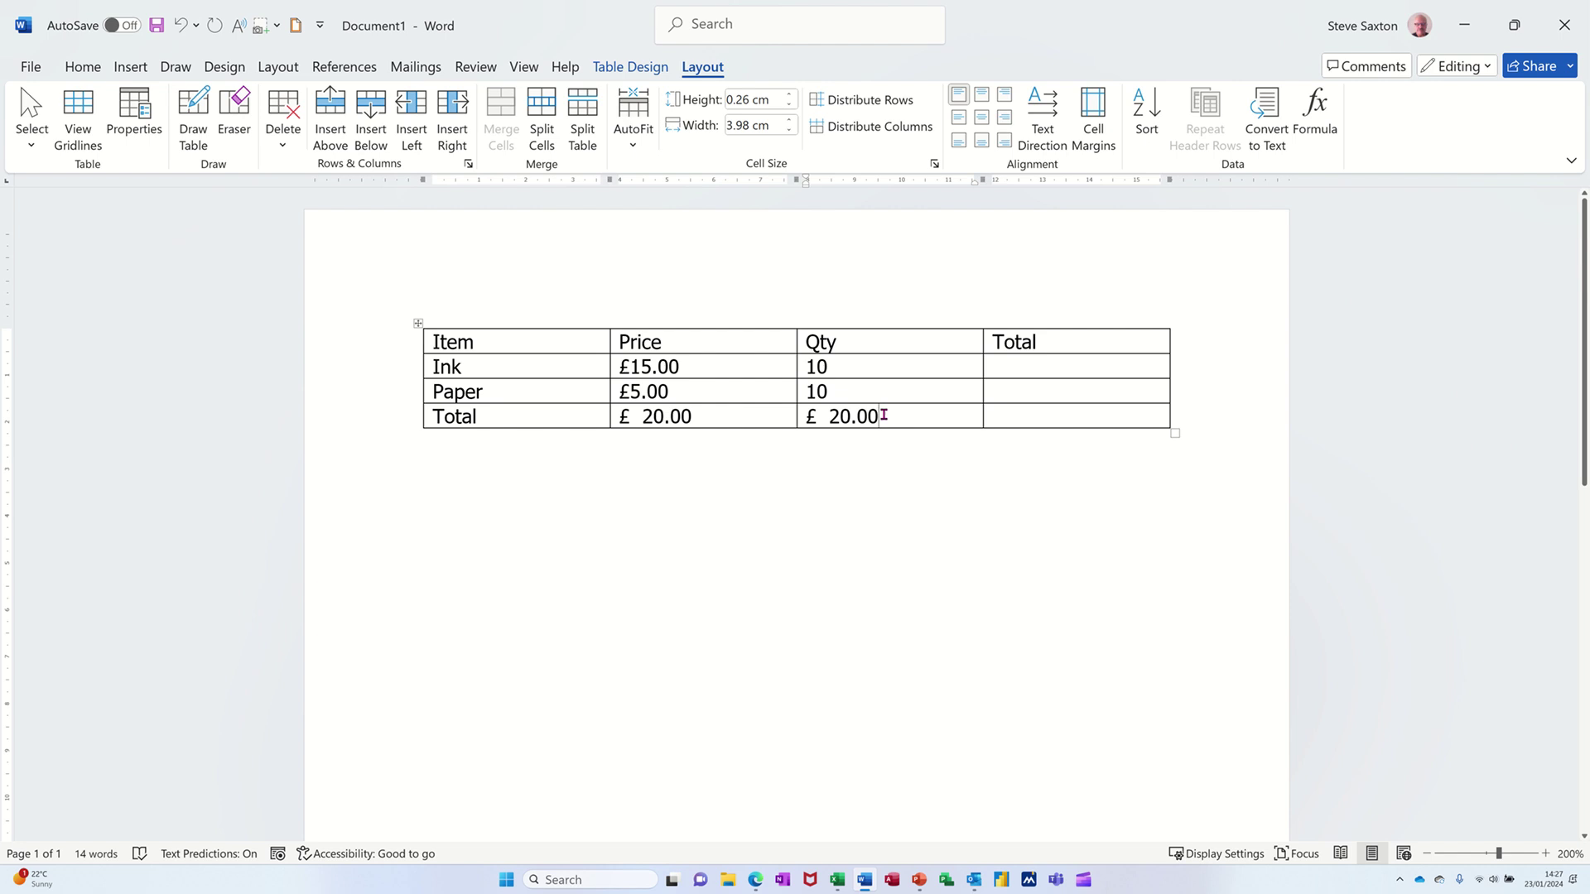
Step: Delete the £ 20.00 result and reinsert SUM(ABOVE) with #,##0 format, showing 20
{"action": "left_click_drag", "start_coordinate": [880, 415], "coordinate": [802, 416]}
{"action": "key", "text": "Delete"}
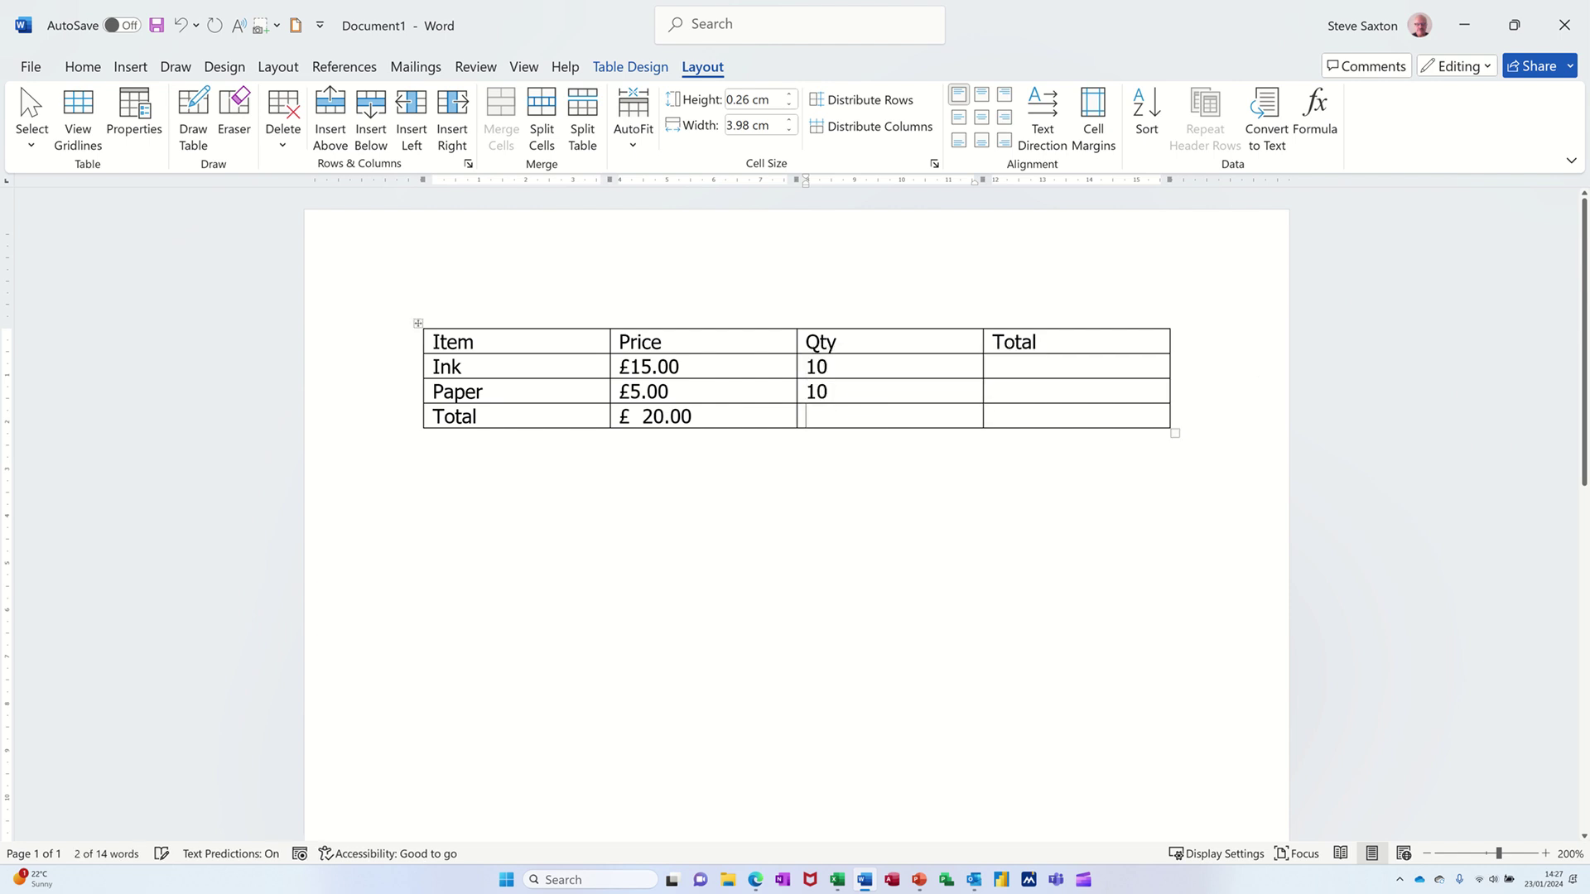
{"action": "left_click", "coordinate": [1317, 106]}
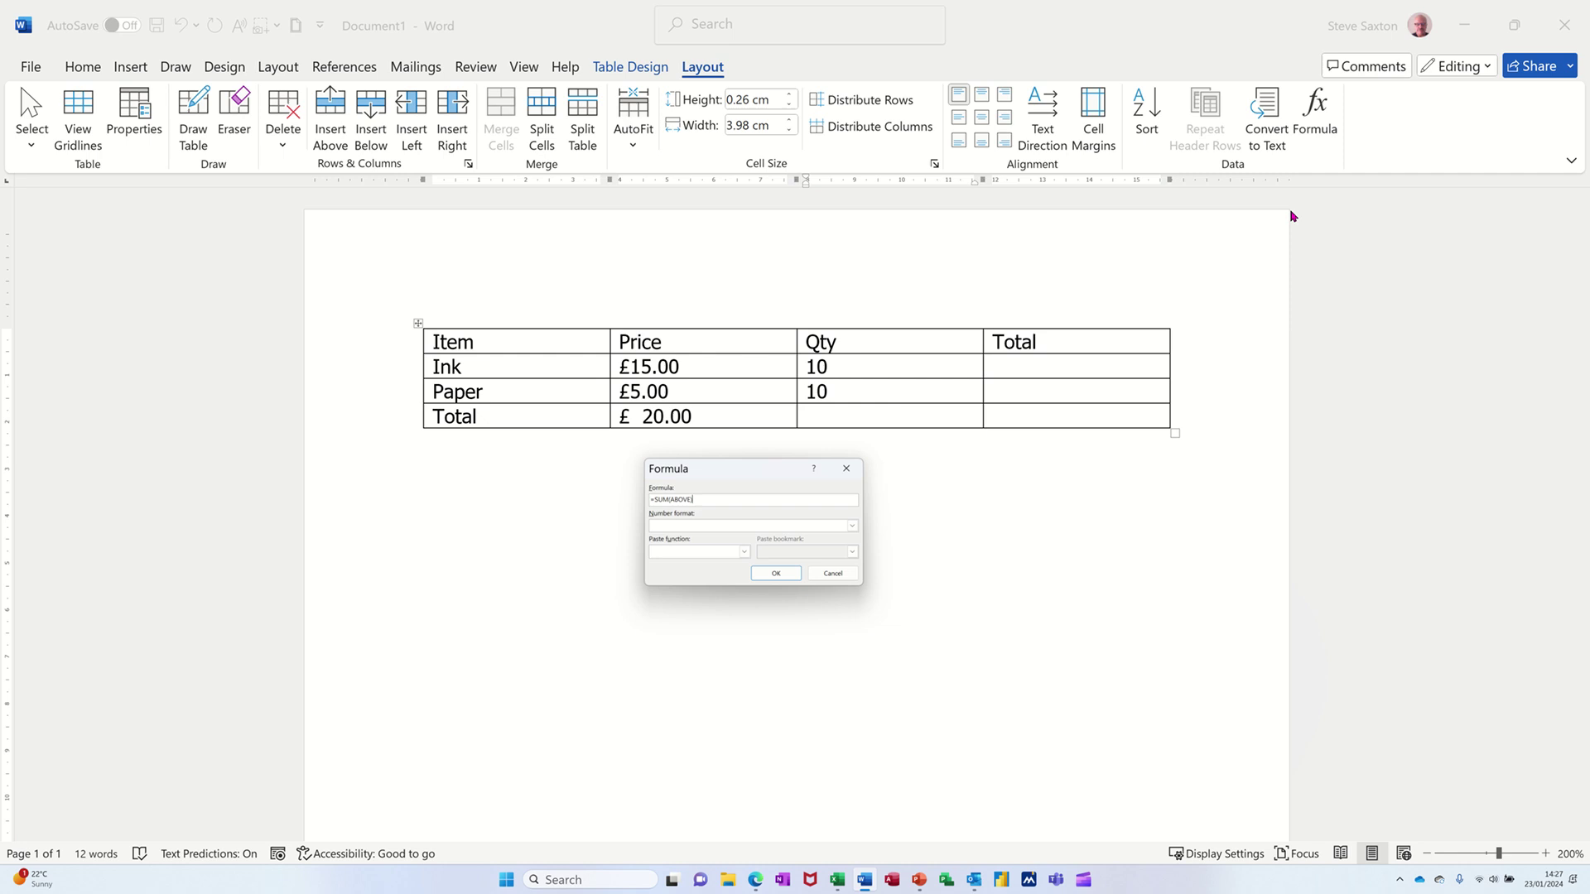
{"action": "left_click", "coordinate": [854, 526]}
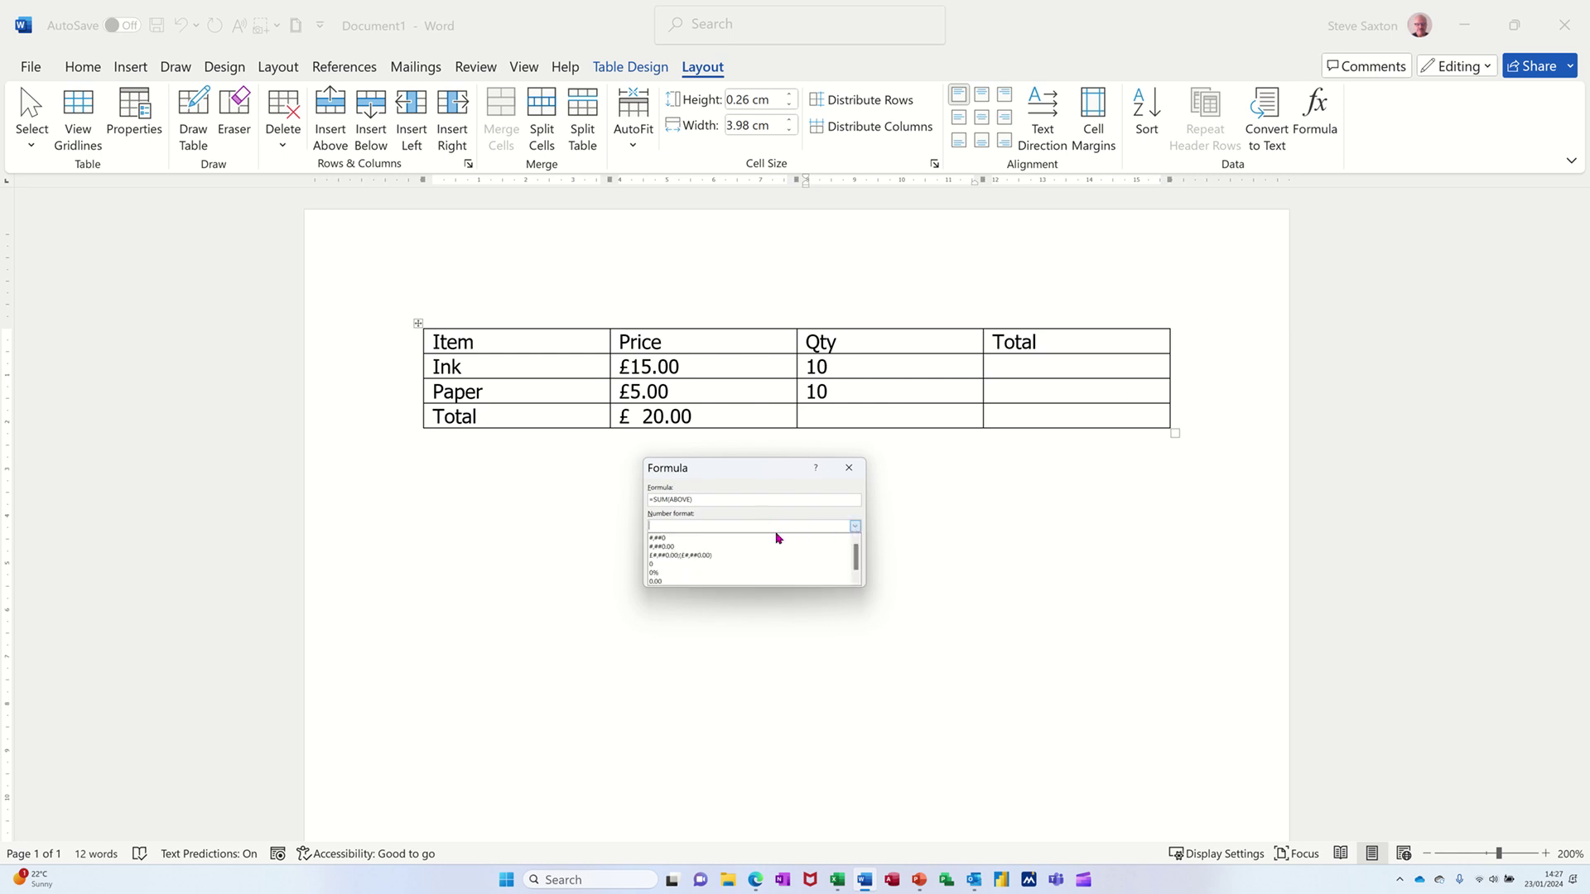
{"action": "left_click", "coordinate": [690, 539]}
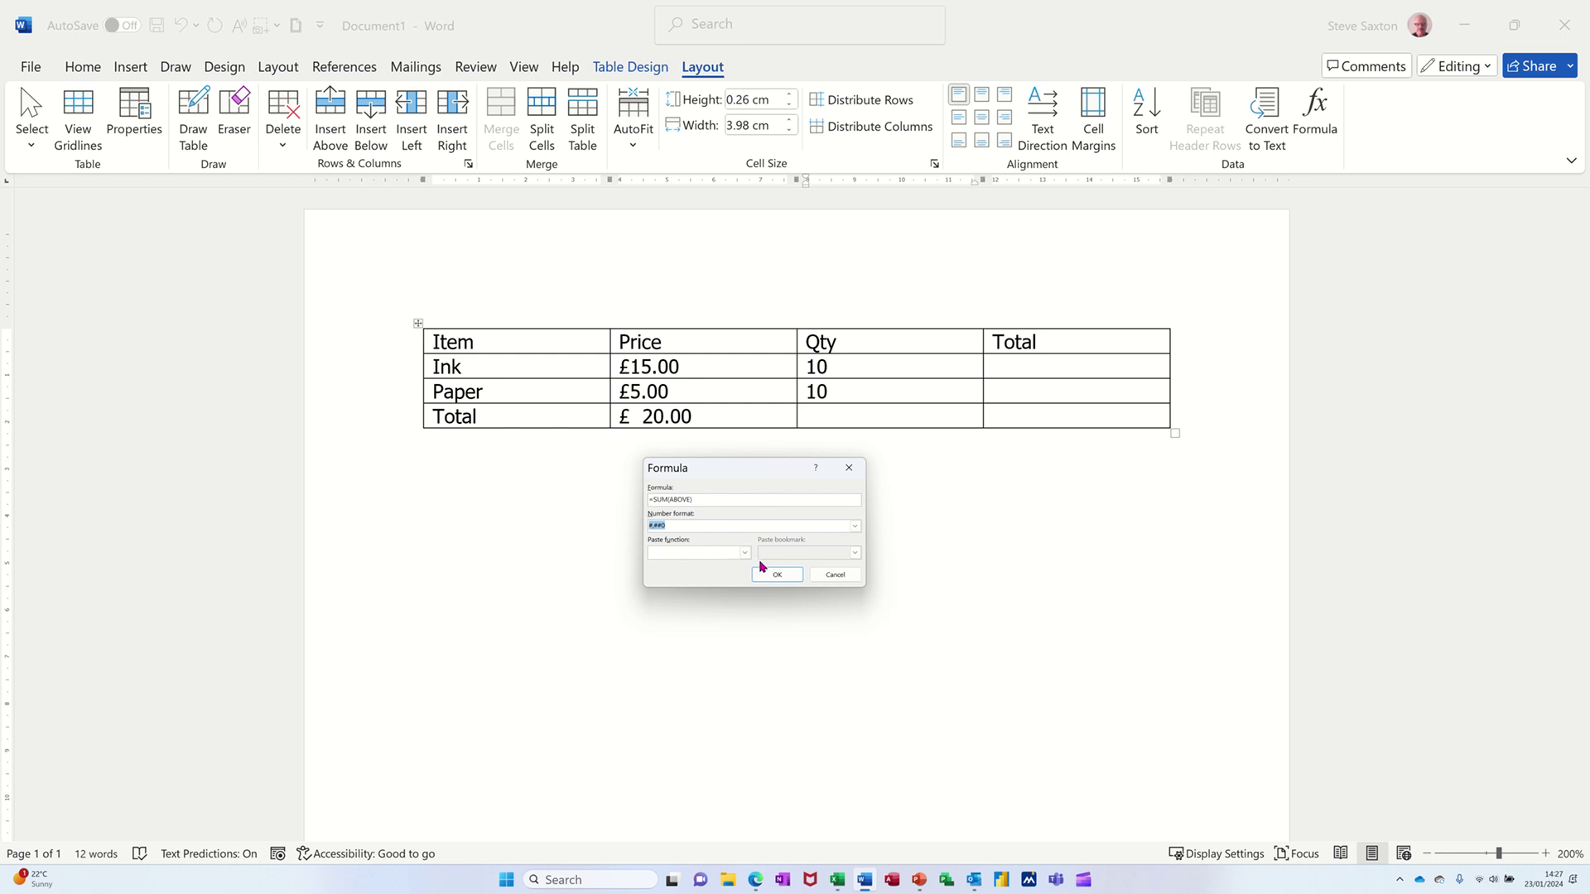
{"action": "left_click", "coordinate": [771, 577]}
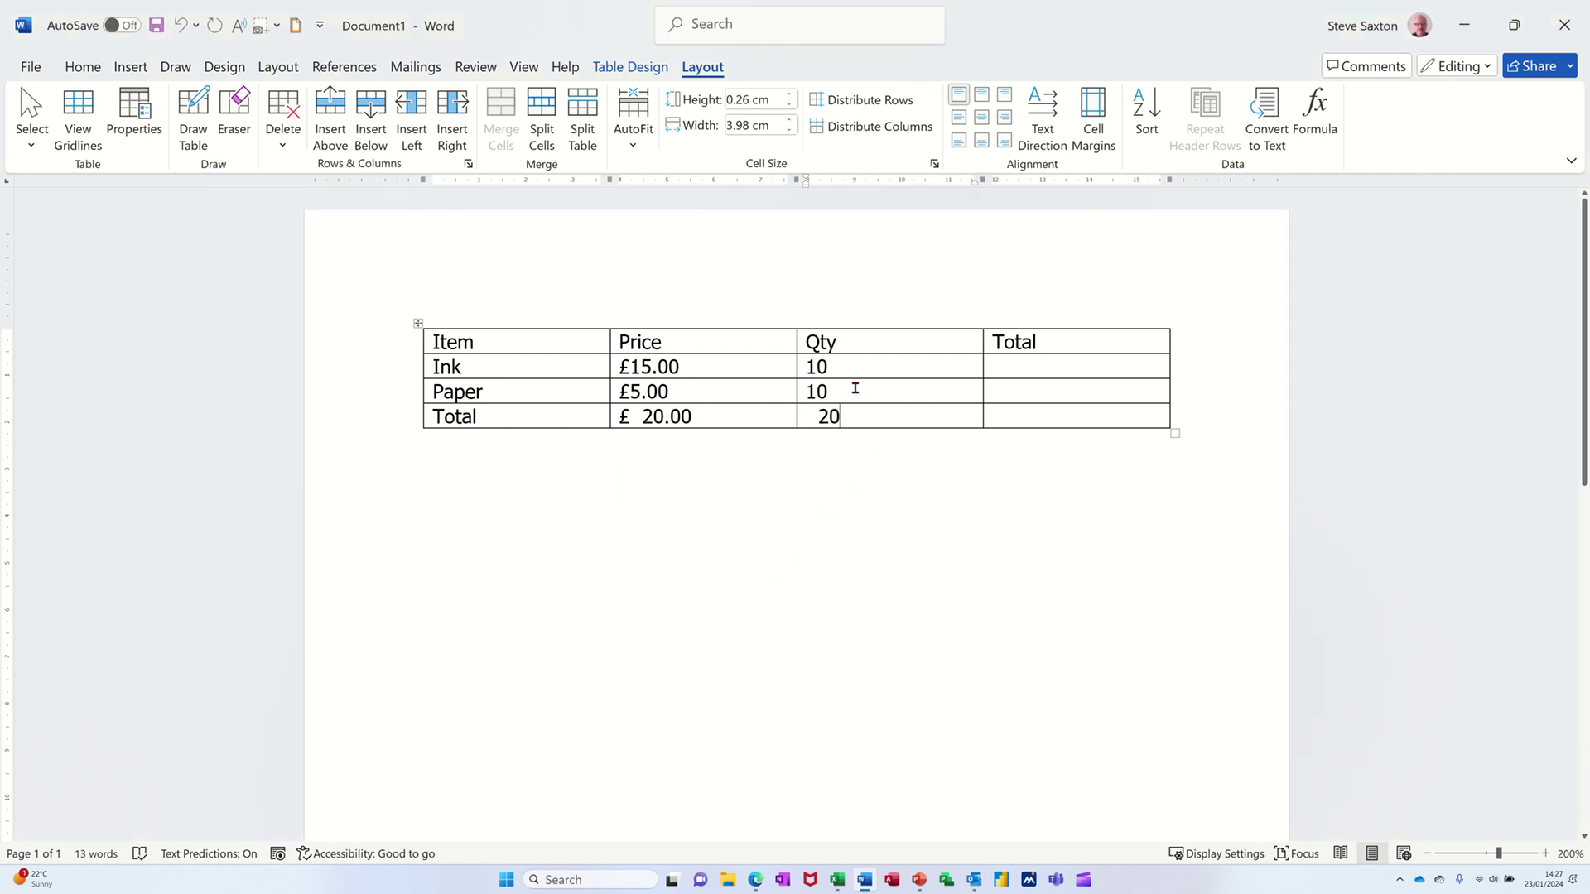
Step: Change Ink's quantity from 10 to 15 and refresh the Qty total to 25
{"action": "left_click", "coordinate": [822, 362]}
{"action": "key", "text": "BackSpace"}
{"action": "type", "text": "5"}
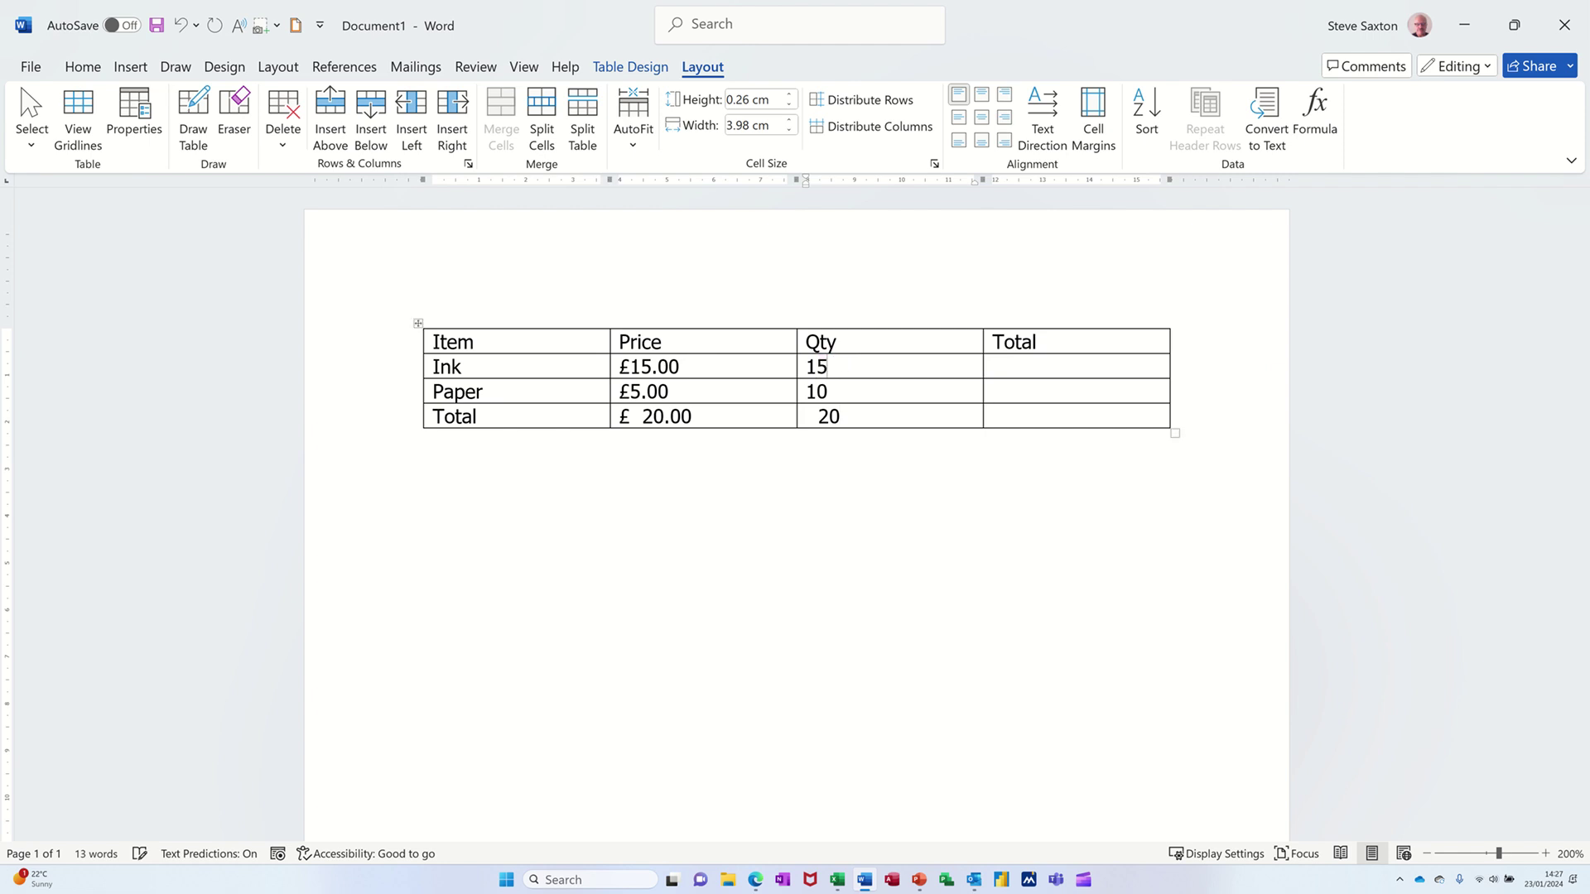
{"action": "double_click", "coordinate": [828, 415]}
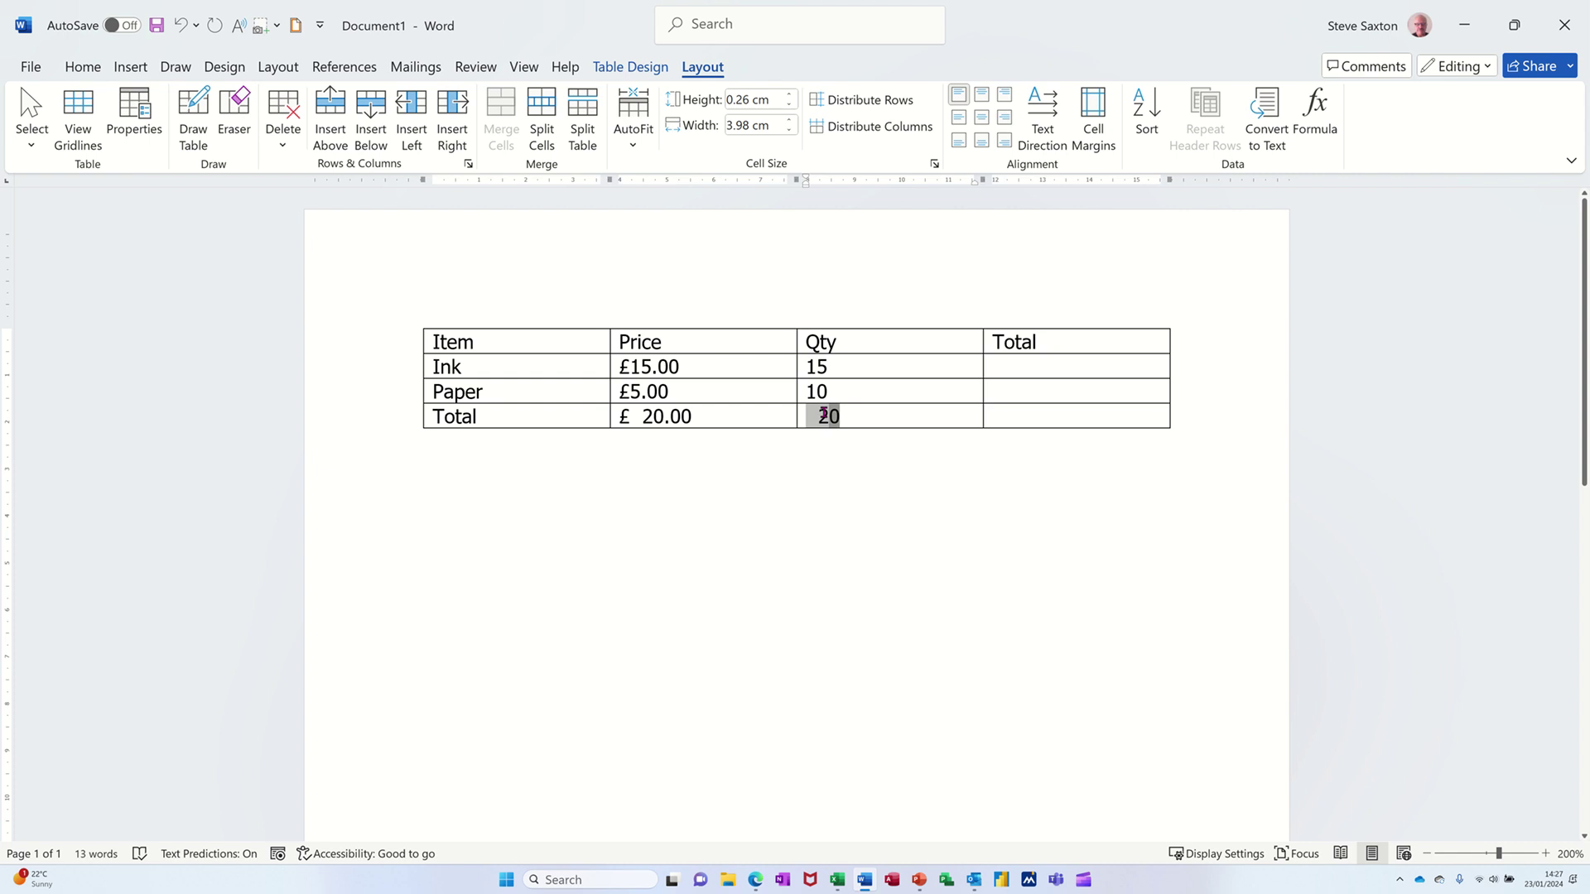
{"action": "key", "text": "F9"}
Step: Give Ink's Total cell a =B2*C2 formula so it shows £225.00
{"action": "left_click", "coordinate": [999, 364]}
{"action": "left_click", "coordinate": [1320, 105]}
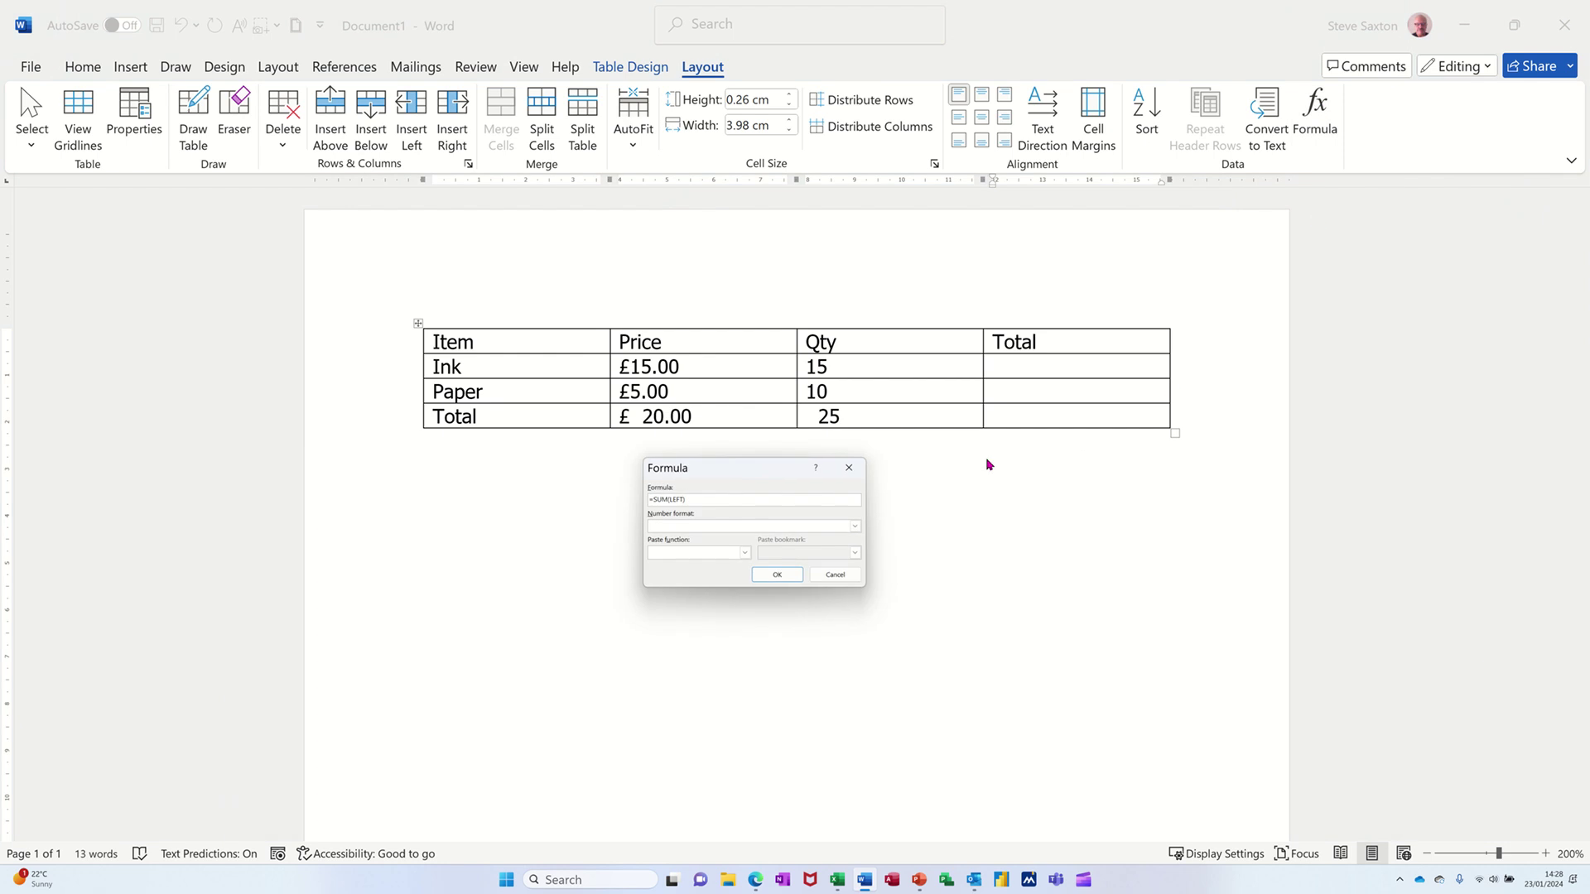
{"action": "left_click_drag", "start_coordinate": [717, 501], "coordinate": [638, 501]}
{"action": "type", "text": "="}
{"action": "type", "text": "B2*C2"}
{"action": "left_click", "coordinate": [779, 575]}
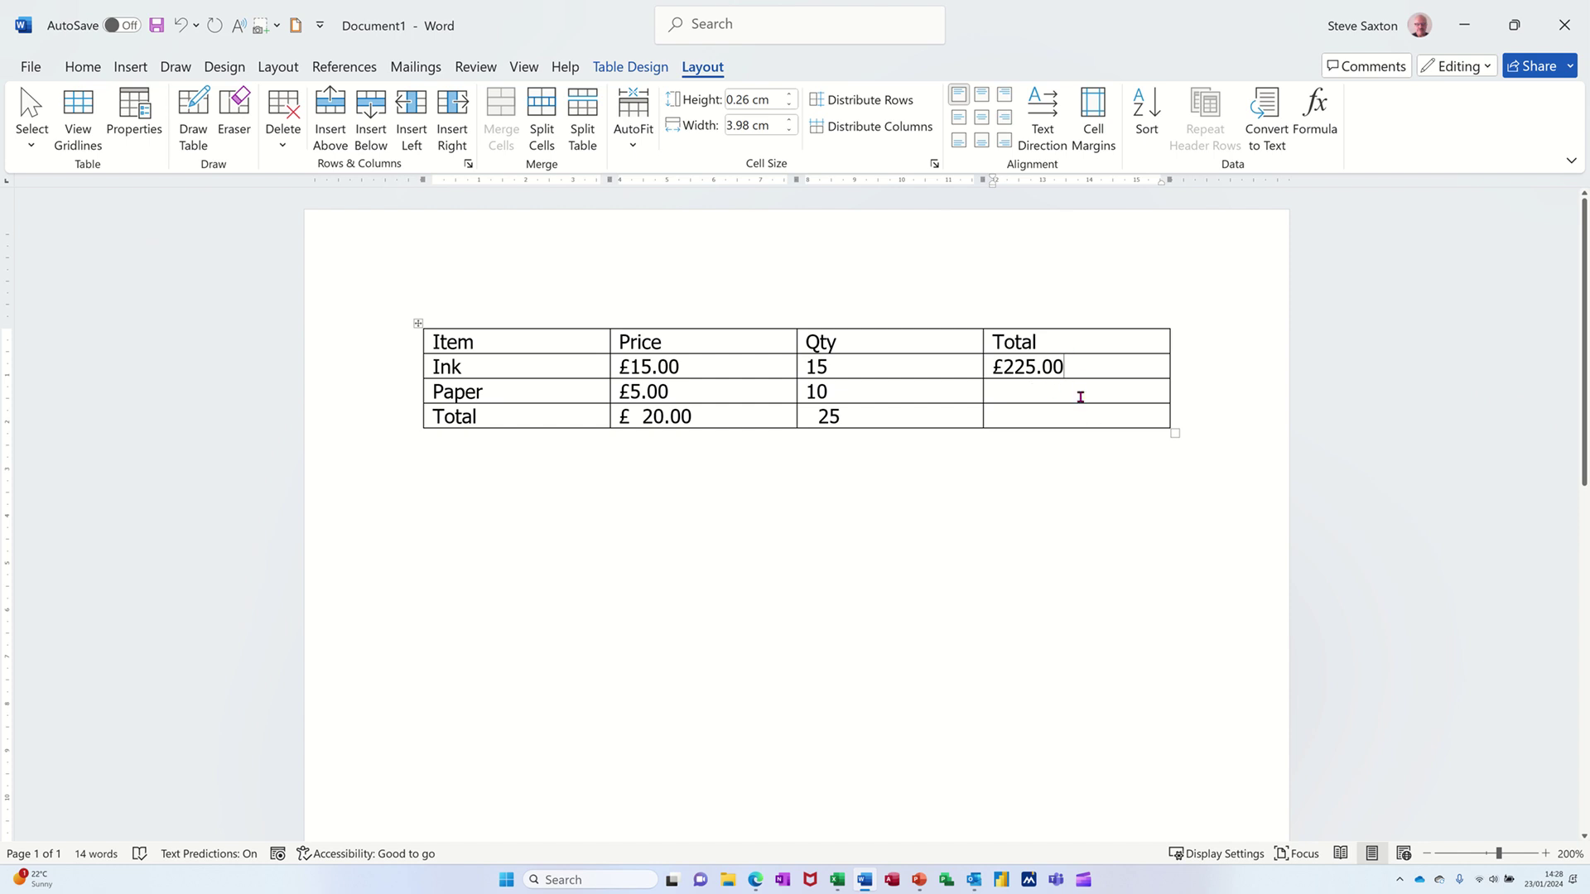
Step: Give Paper's Total cell a =b3*c3 formula so it shows £50.00
{"action": "left_click", "coordinate": [1006, 389]}
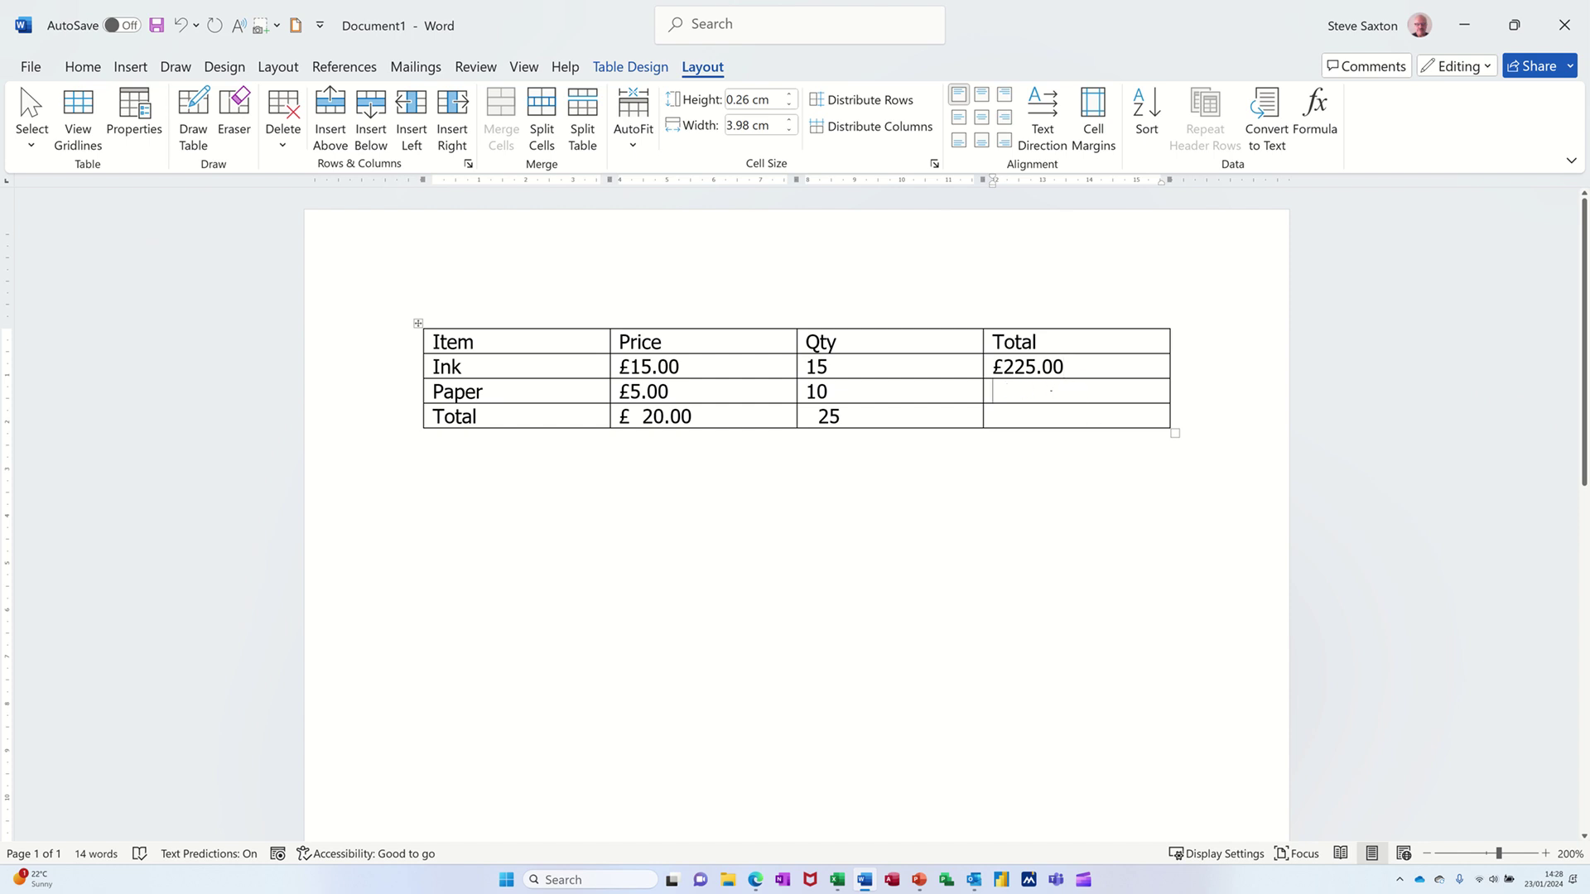
{"action": "left_click", "coordinate": [1311, 129]}
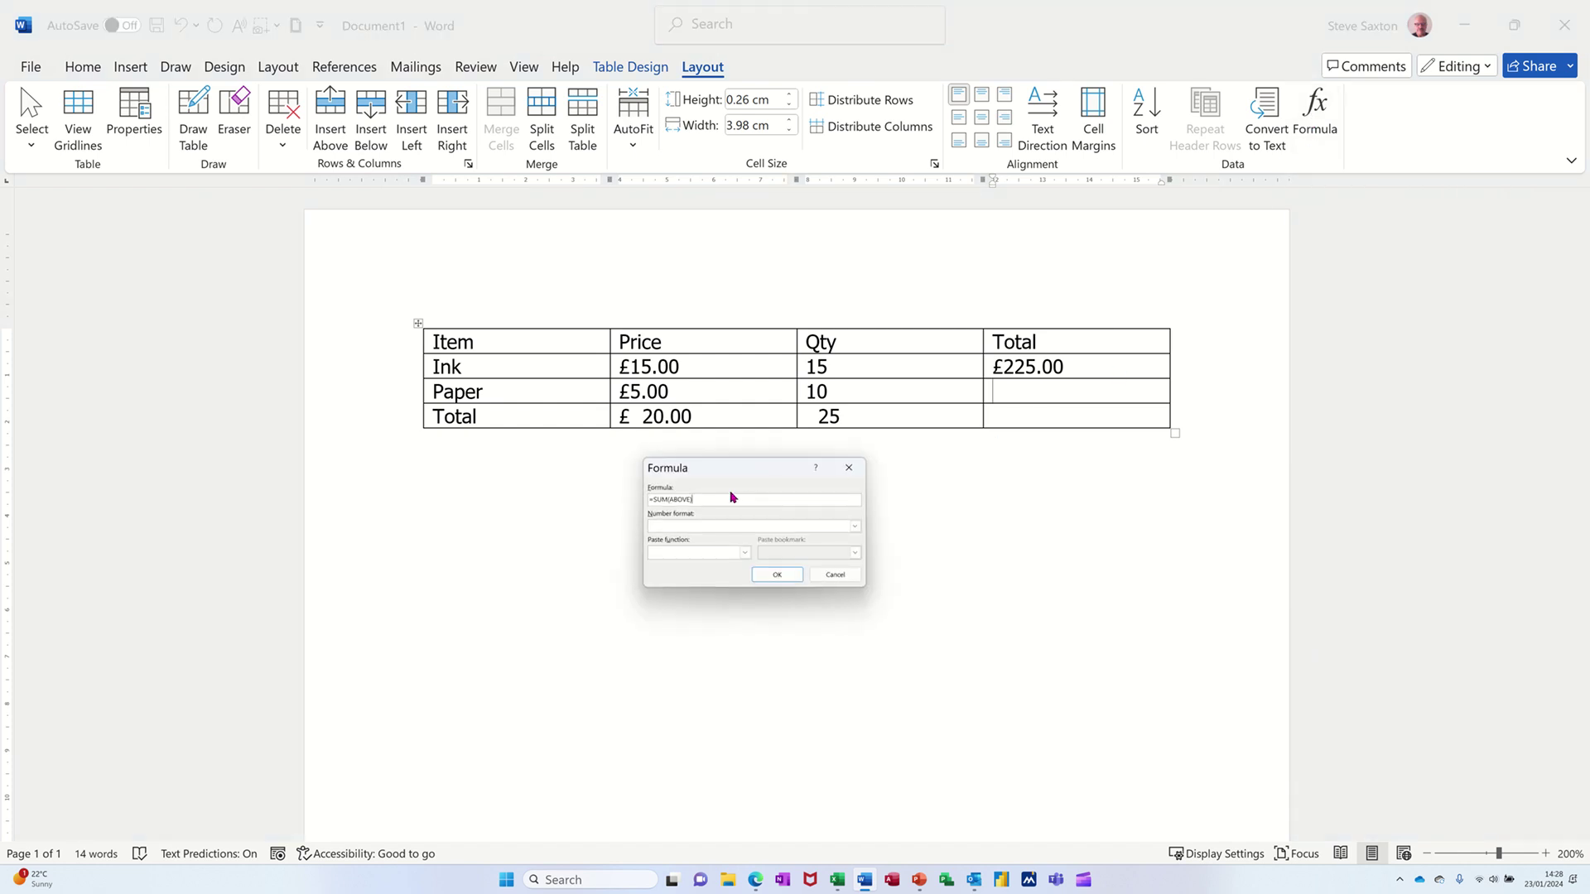
{"action": "left_click_drag", "start_coordinate": [696, 500], "coordinate": [654, 499]}
{"action": "type", "text": "b3*c3"}
{"action": "left_click", "coordinate": [781, 574]}
{"action": "key", "text": "Down"}
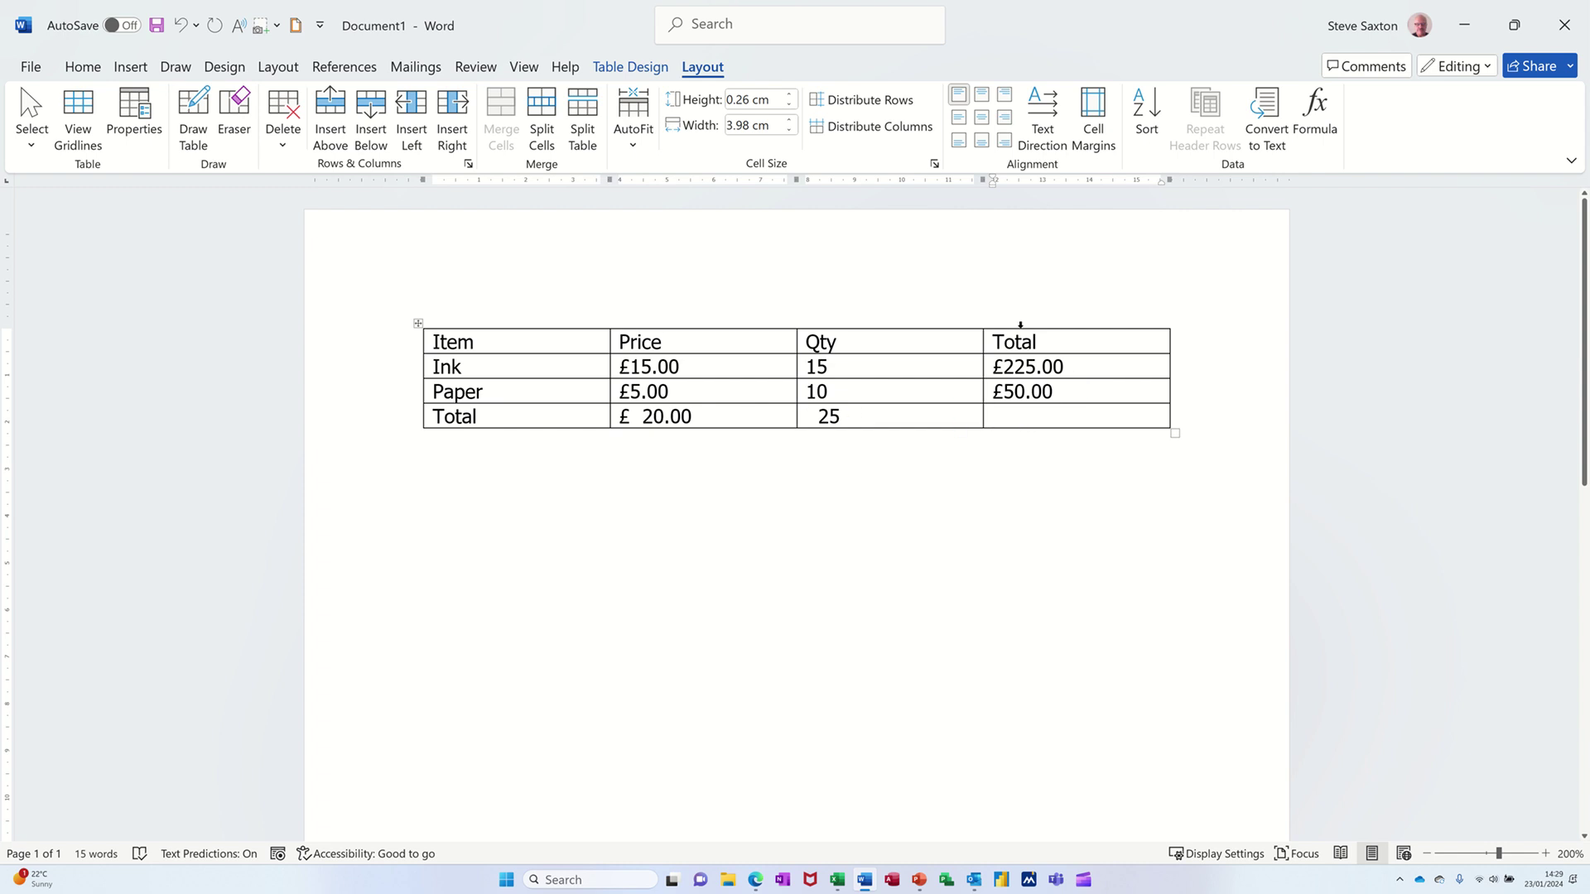
Step: Insert a =SUM(ABOVE) grand total of £275.00 in the bottom-right cell
{"action": "left_click", "coordinate": [1307, 114]}
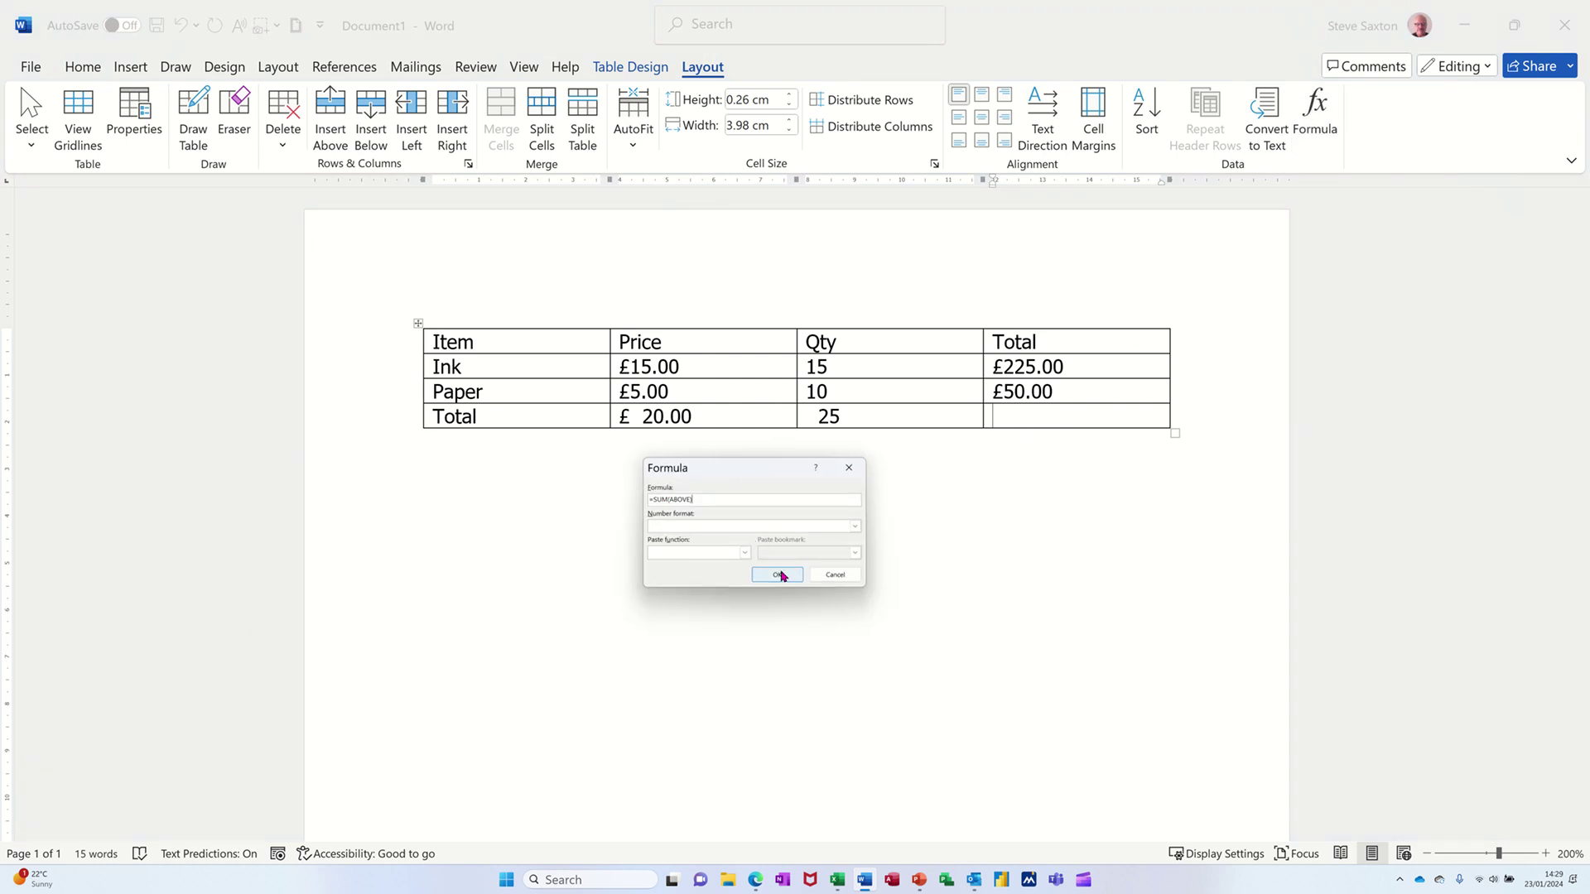
{"action": "left_click", "coordinate": [778, 575]}
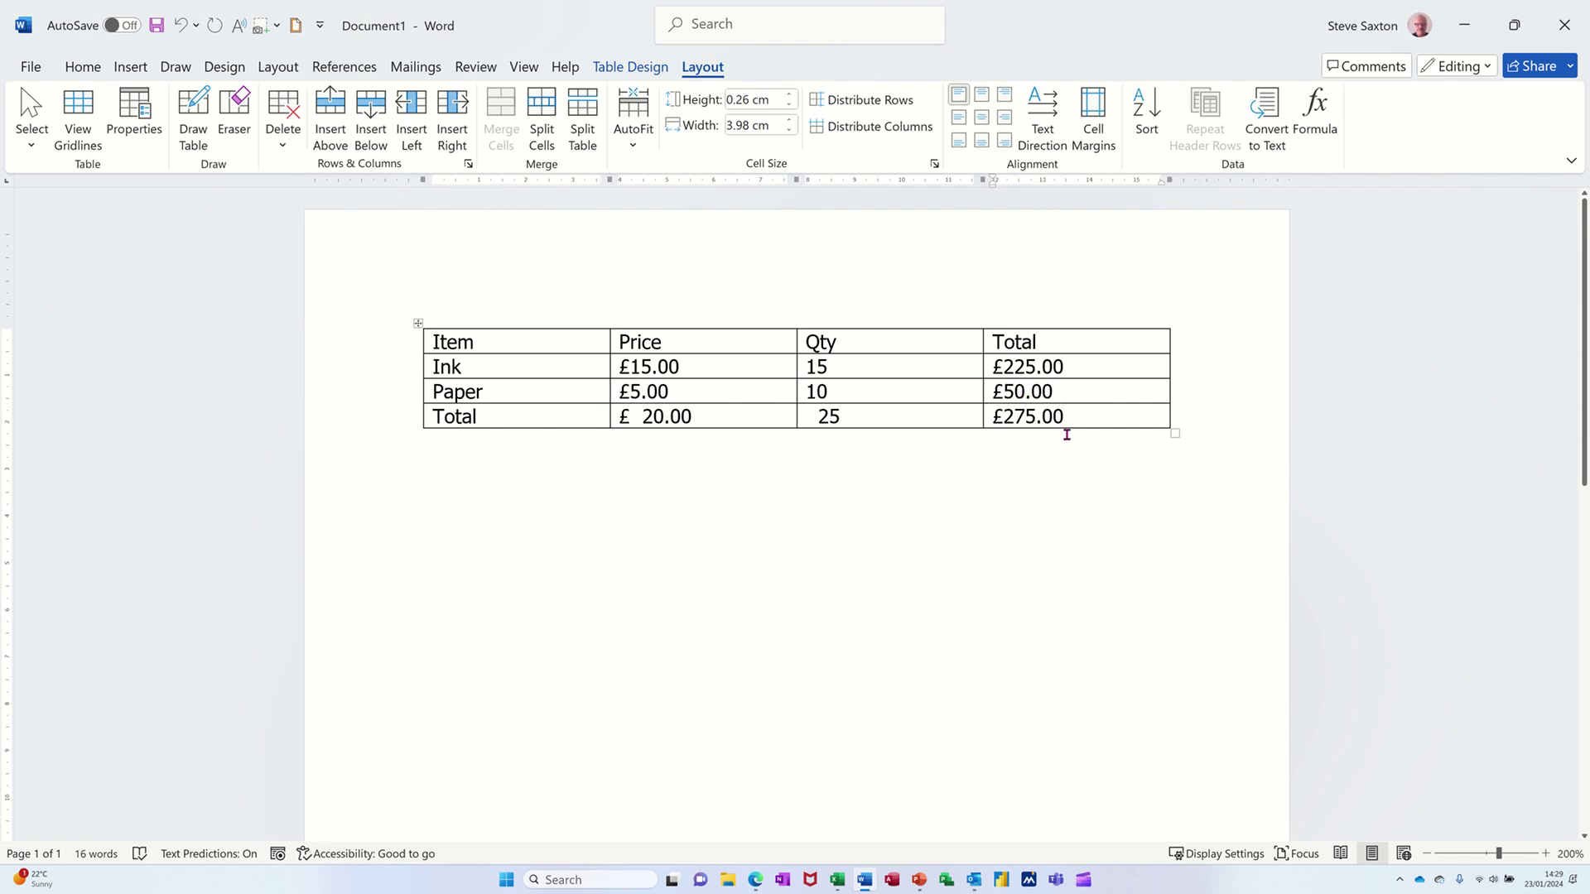
Step: Change Ink's quantity from 15 back to 10
{"action": "left_click", "coordinate": [830, 365]}
{"action": "key", "text": "BackSpace"}
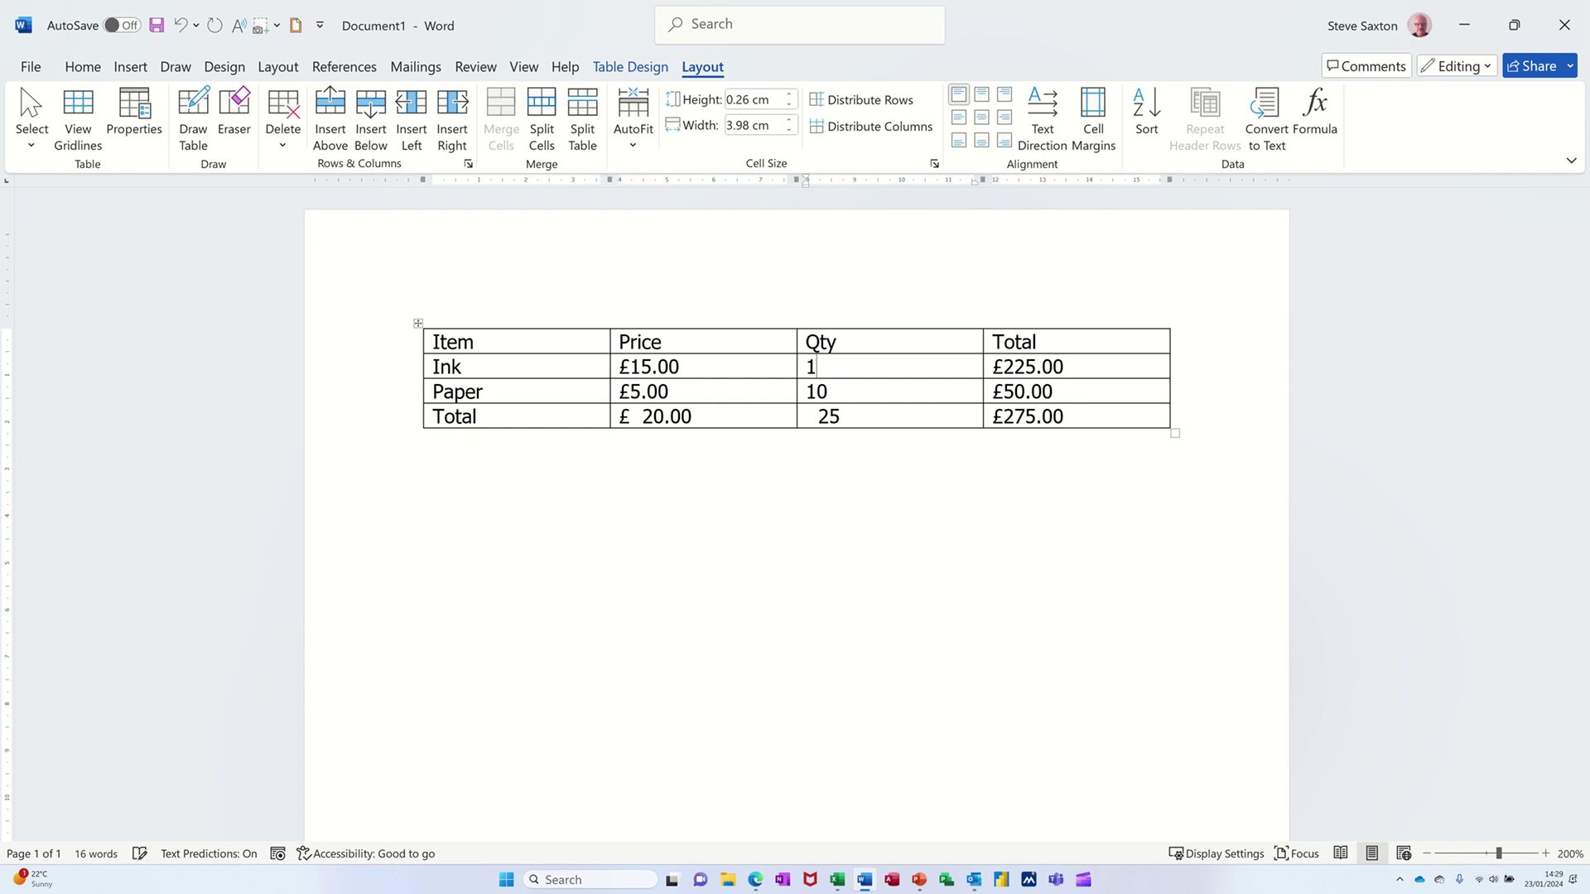
{"action": "type", "text": "0"}
{"action": "left_click", "coordinate": [855, 387]}
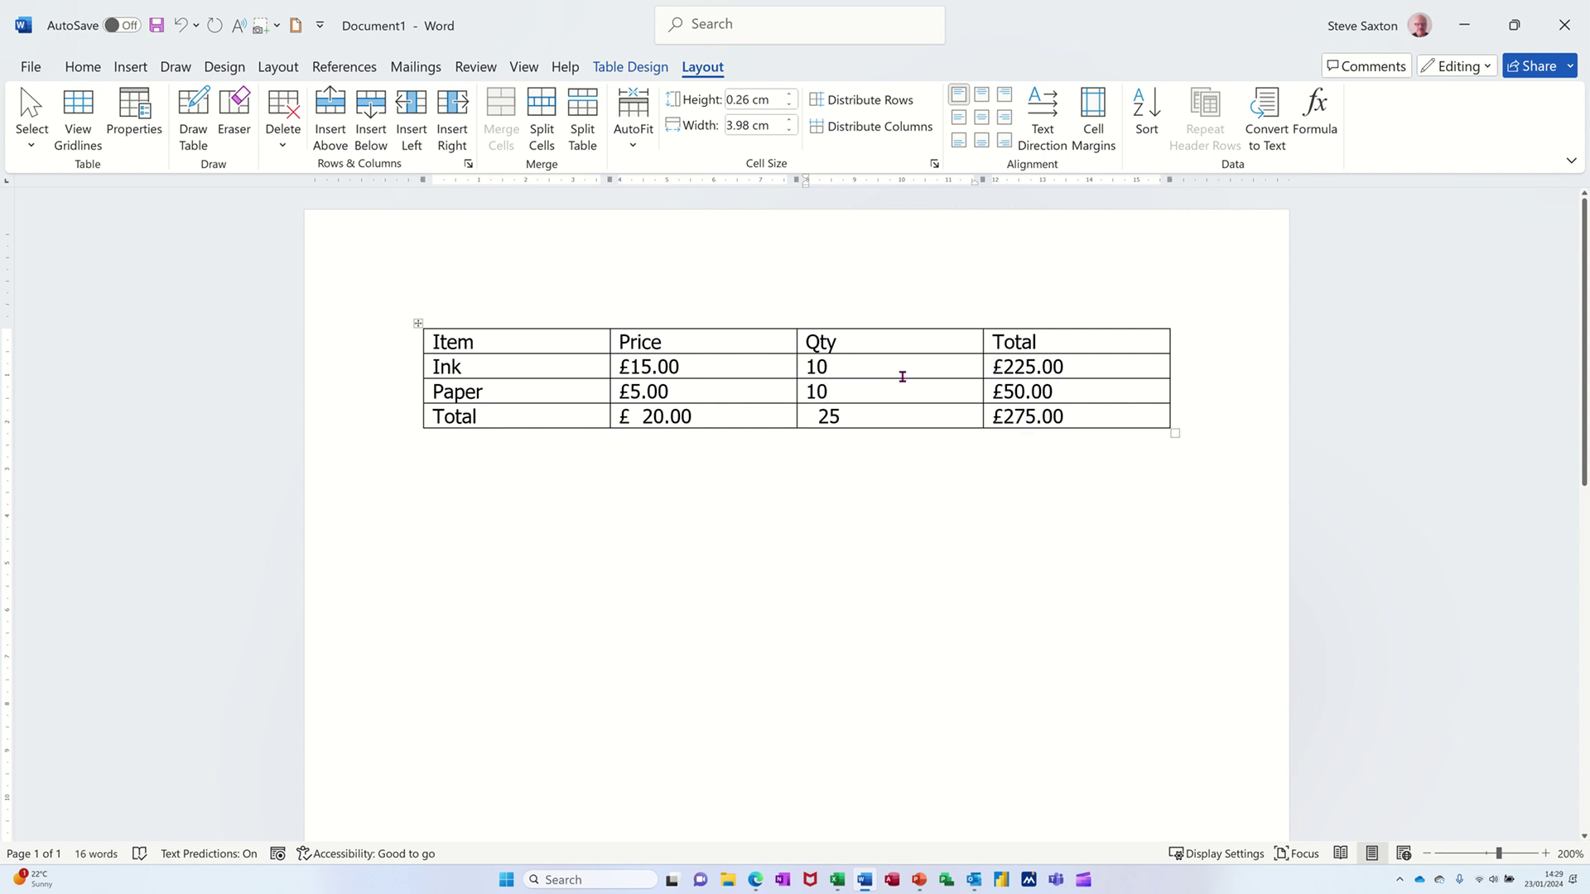
Step: Update all table fields with F9 so totals read £150.00, 20 and £200.00
{"action": "left_click", "coordinate": [417, 322]}
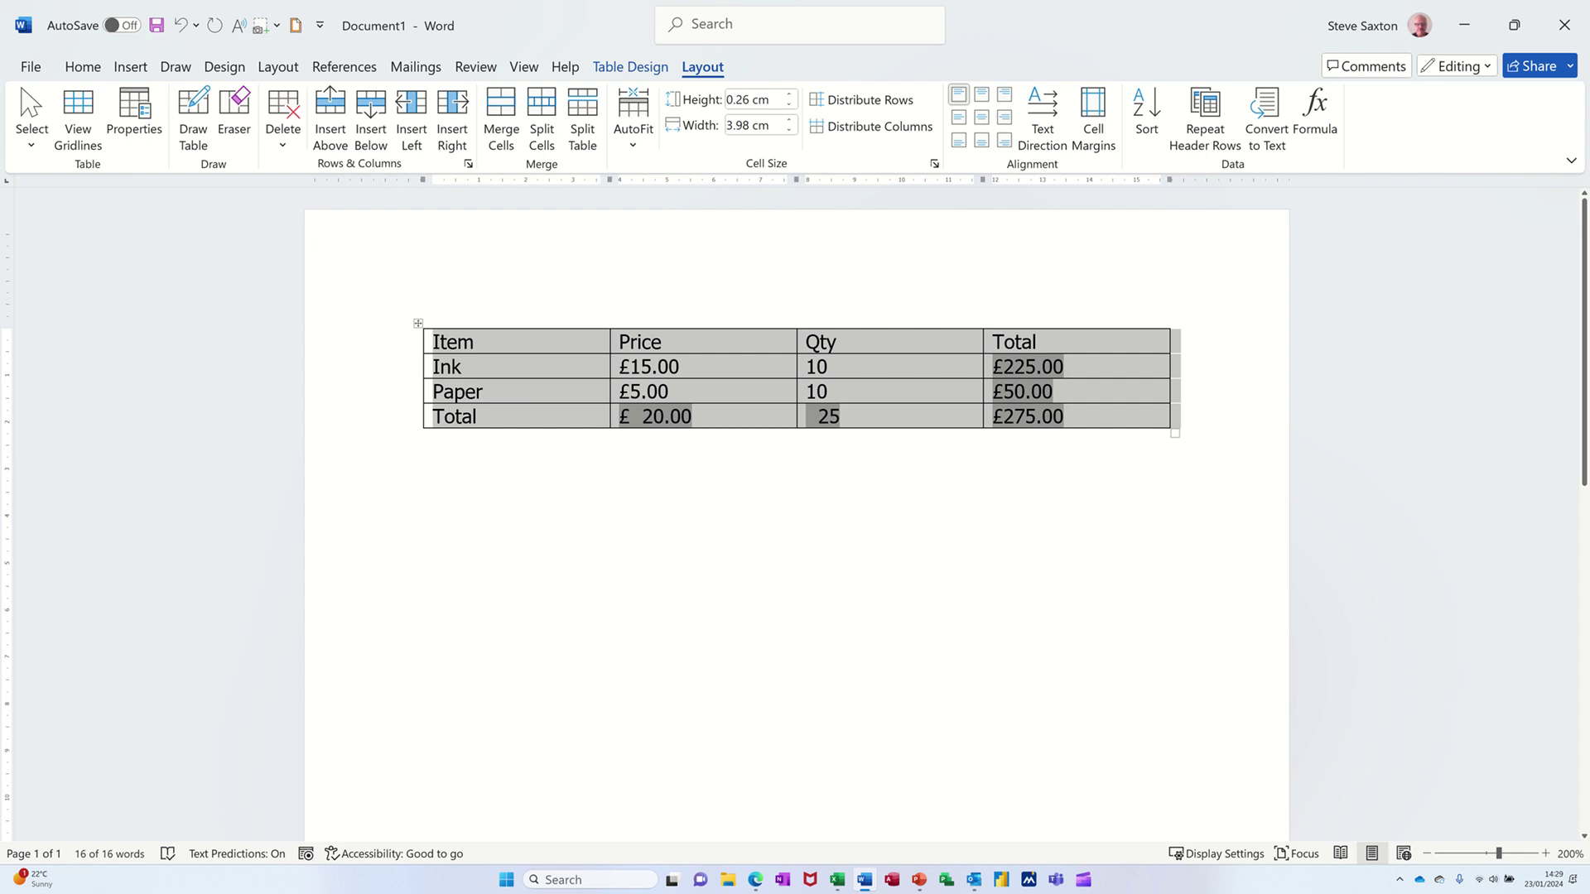
{"action": "key", "text": "F9"}
{"action": "left_click", "coordinate": [905, 390]}
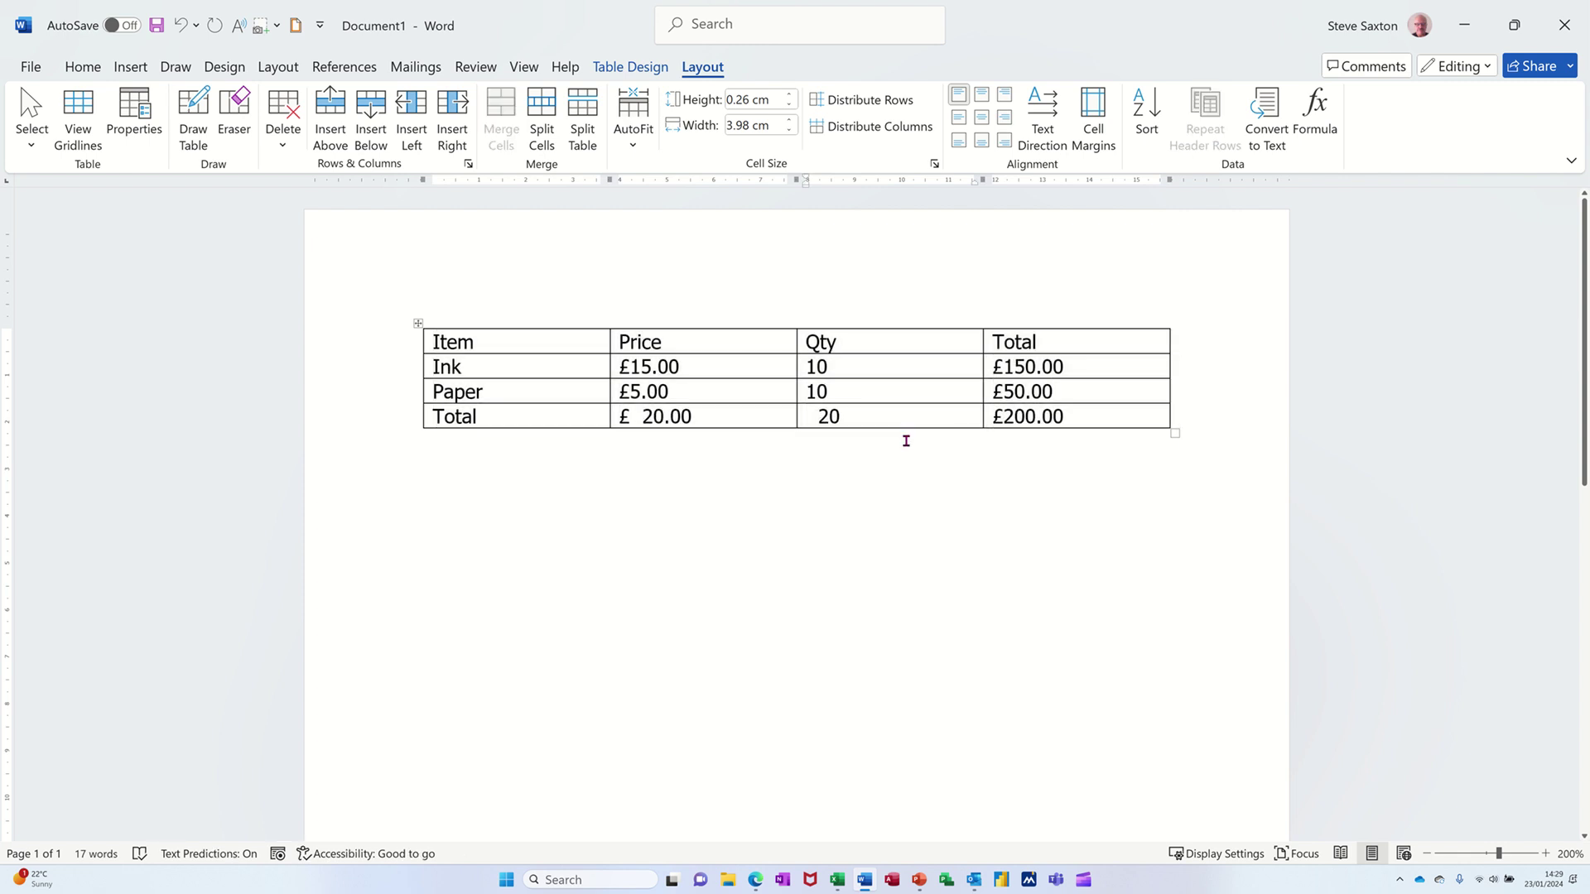